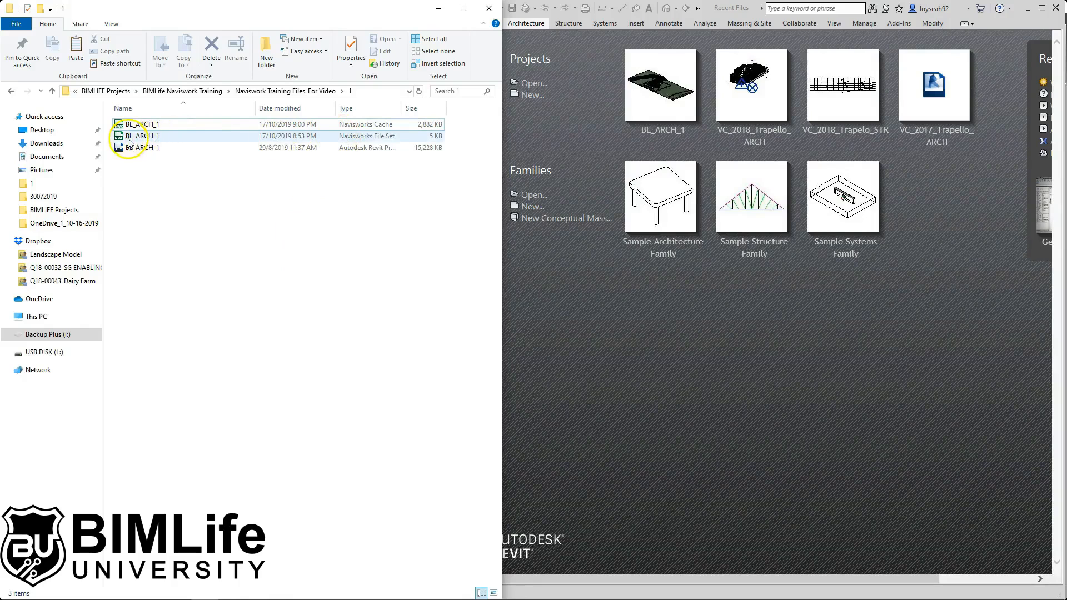
- Minimize the File Explorer project folder and bring the BL_ARCH_1.nwf Navisworks model forward
{"action": "right_click", "coordinate": [149, 140]}
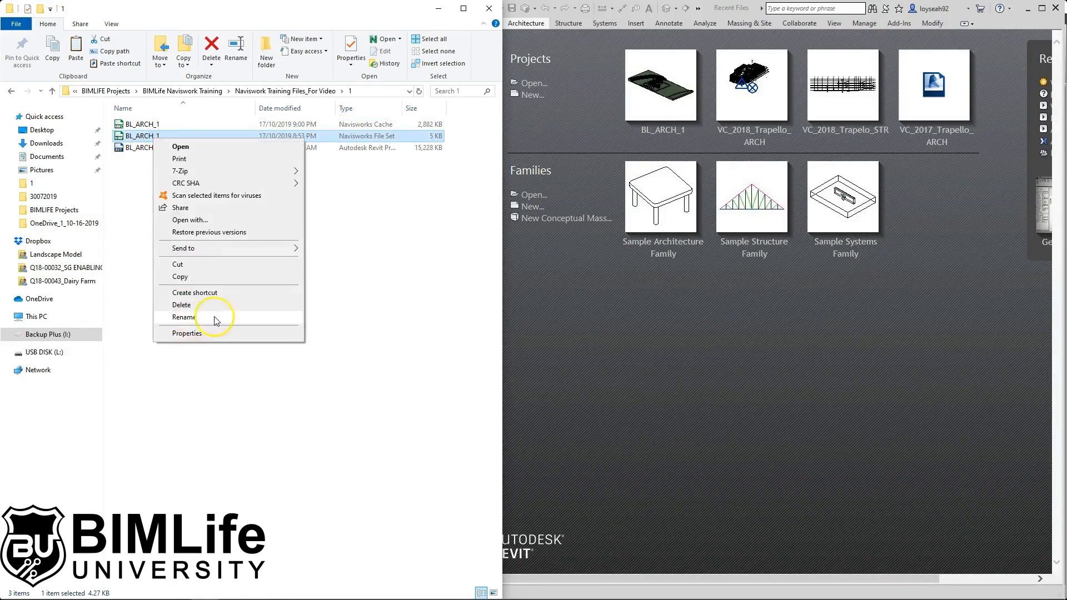
{"action": "left_click", "coordinate": [261, 333]}
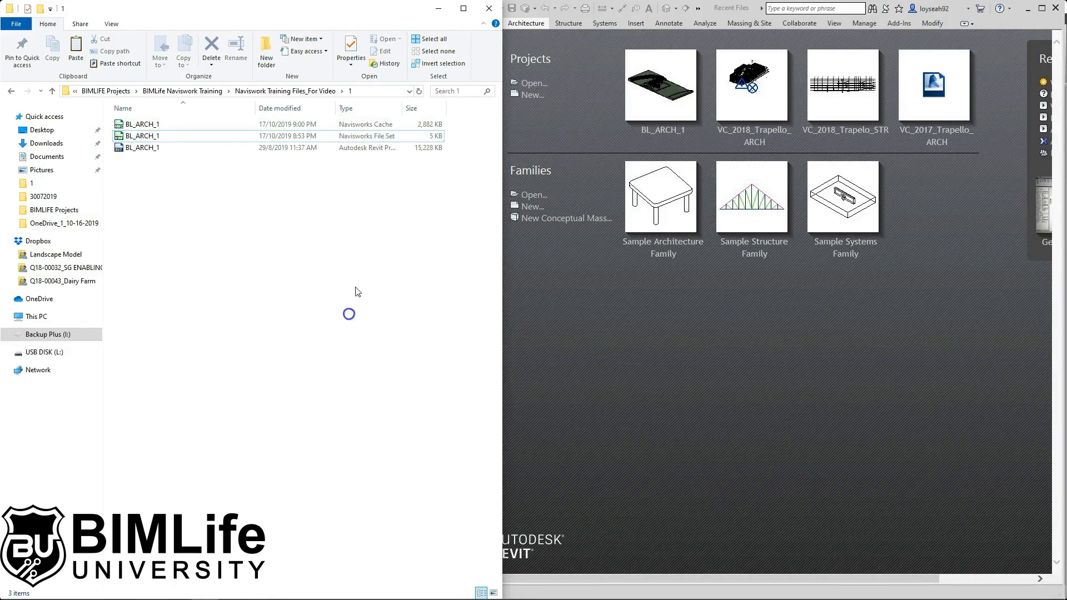
{"action": "left_click", "coordinate": [438, 8]}
{"action": "left_click", "coordinate": [107, 83]}
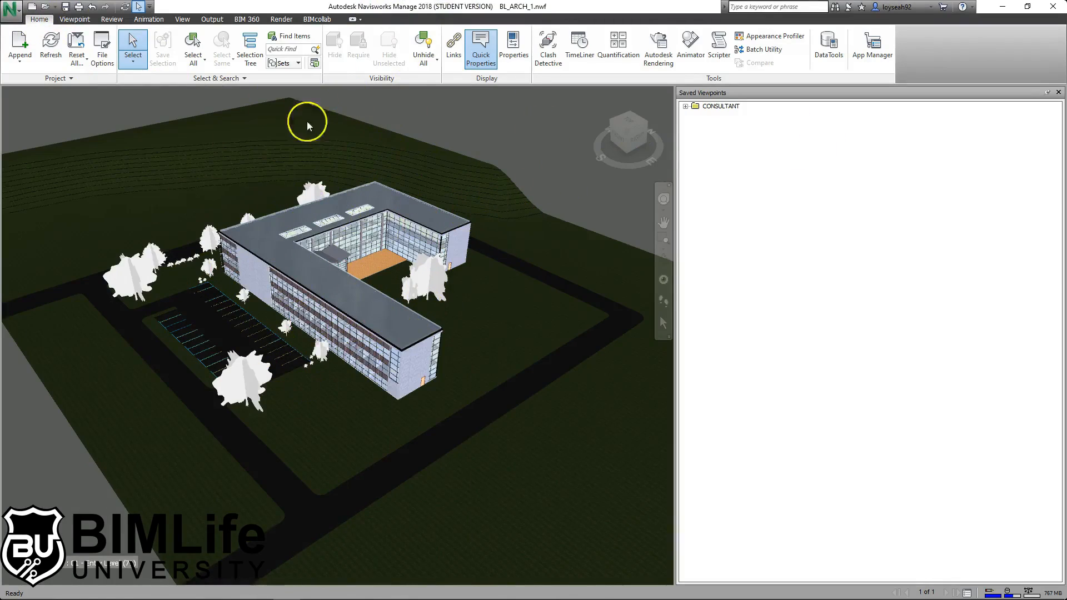
- Close BL_ARCH_1.nwf by starting a new, empty Untitled Navisworks file
{"action": "left_click", "coordinate": [11, 9]}
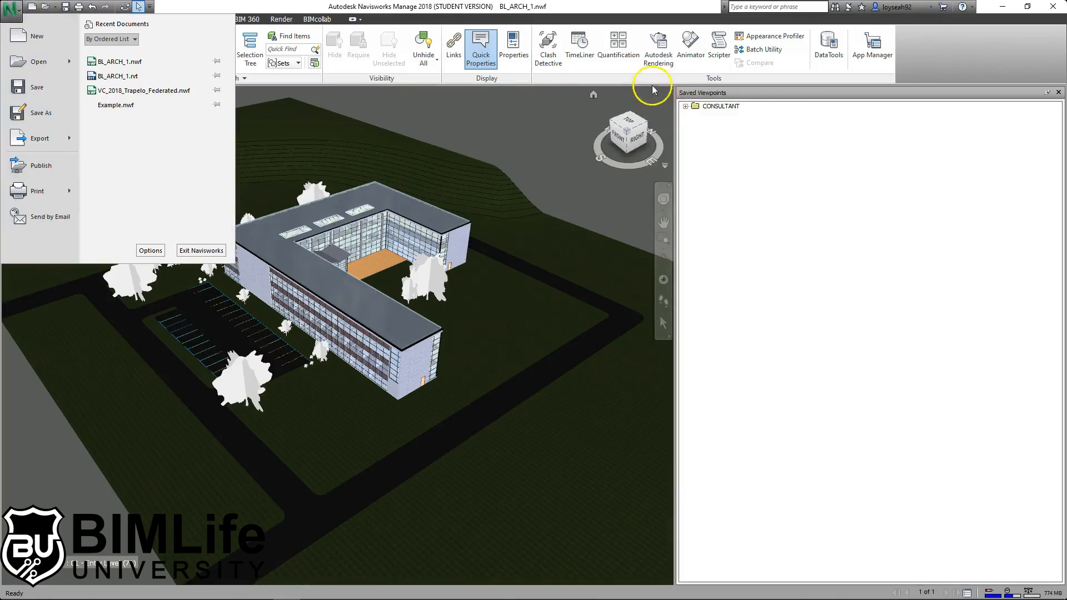
{"action": "left_click", "coordinate": [423, 13]}
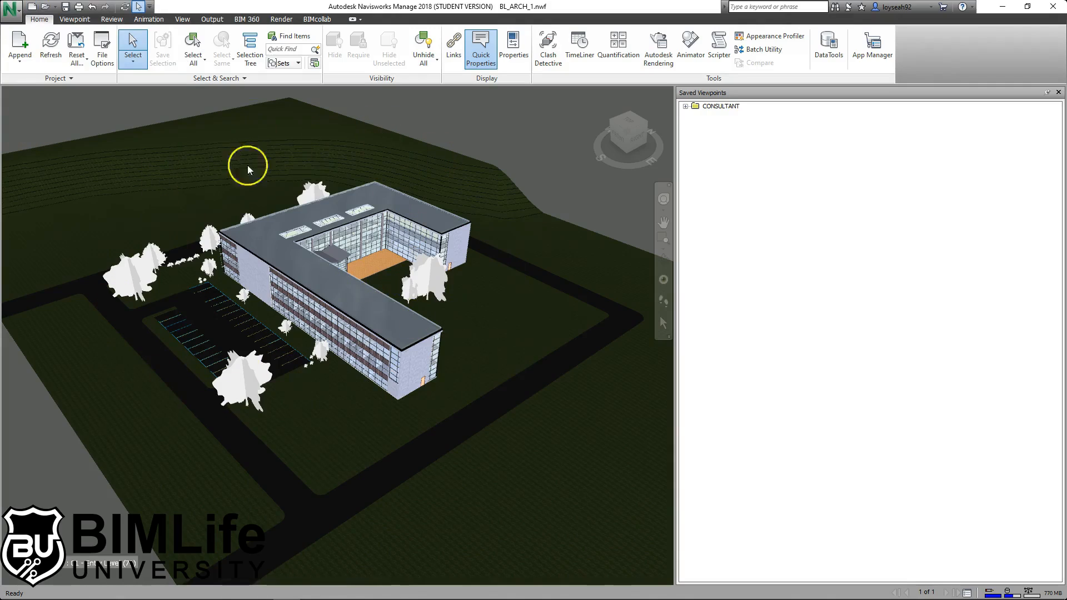
{"action": "mouse_move", "coordinate": [297, 383]}
{"action": "left_click", "coordinate": [33, 7]}
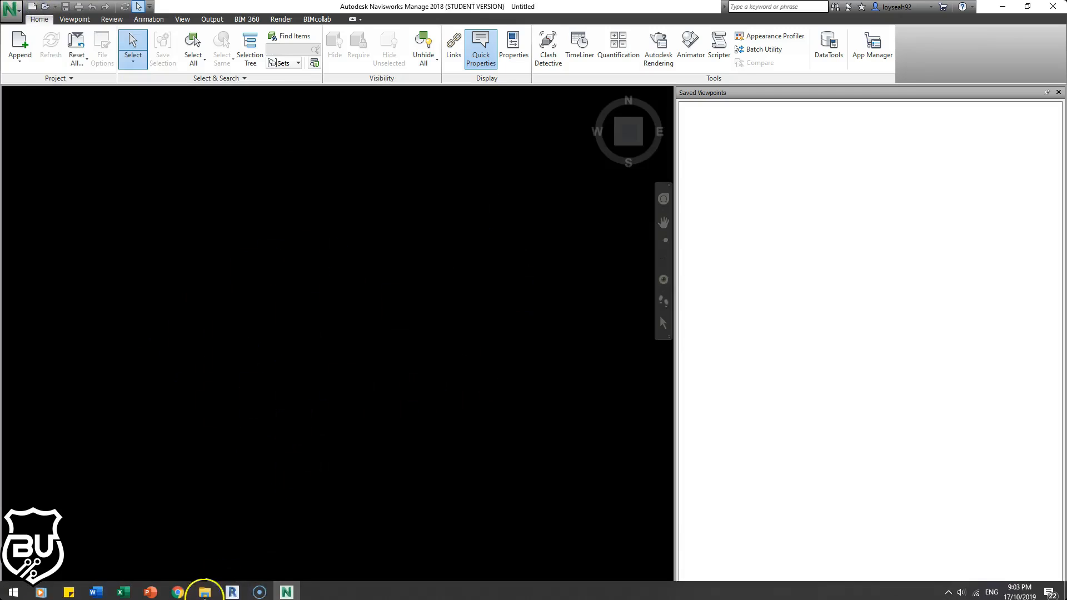
{"action": "left_click", "coordinate": [206, 591]}
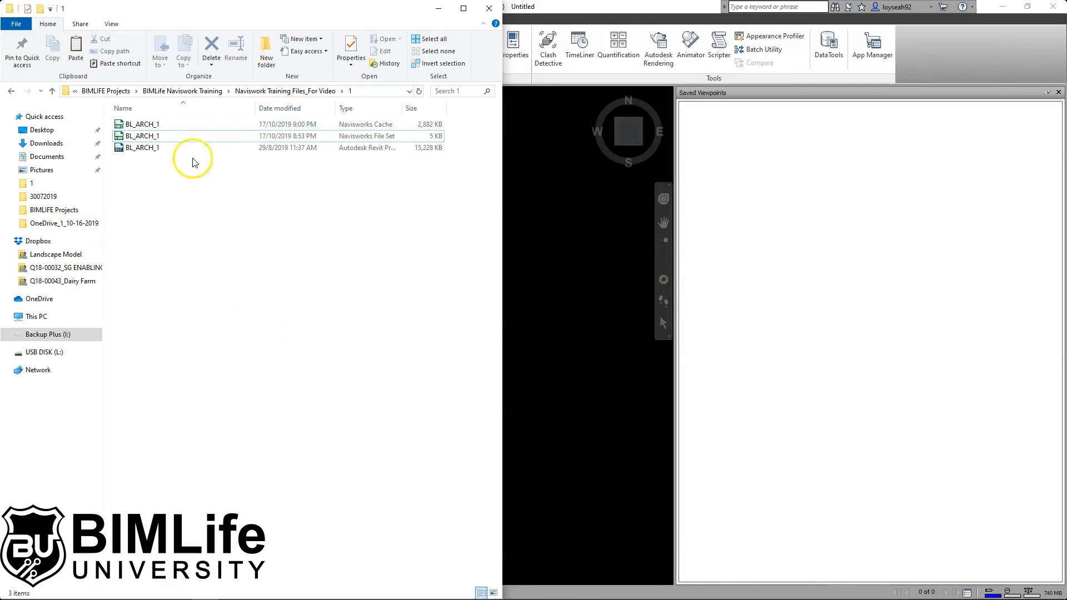
- Rename the BL_ARCH_1 Navisworks file set to BL_ARCH_CONSULTANT
{"action": "left_click", "coordinate": [185, 137]}
{"action": "right_click", "coordinate": [210, 134]}
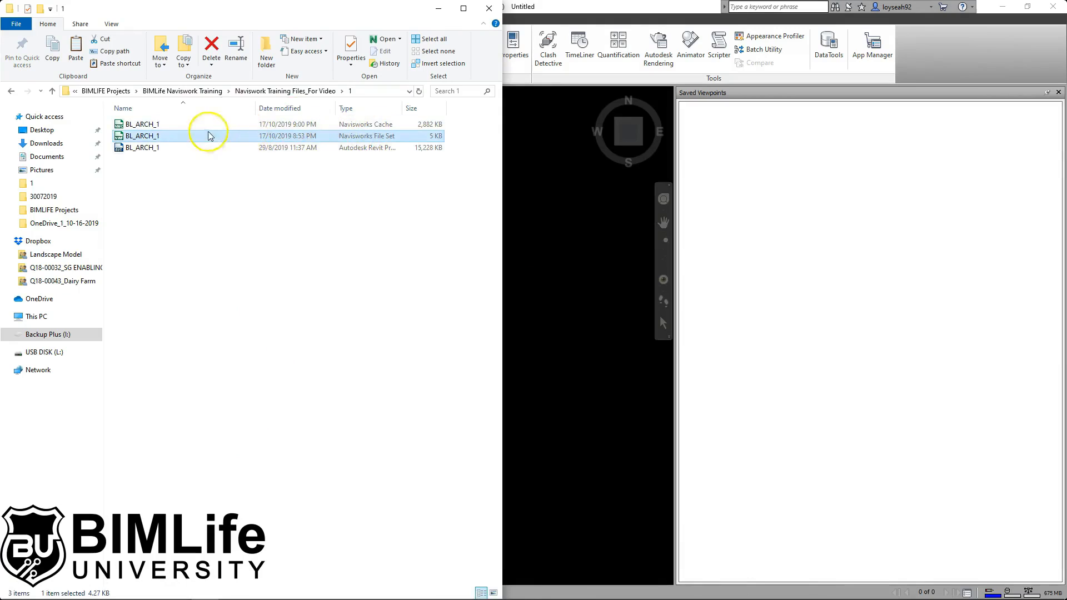
{"action": "left_click", "coordinate": [289, 310]}
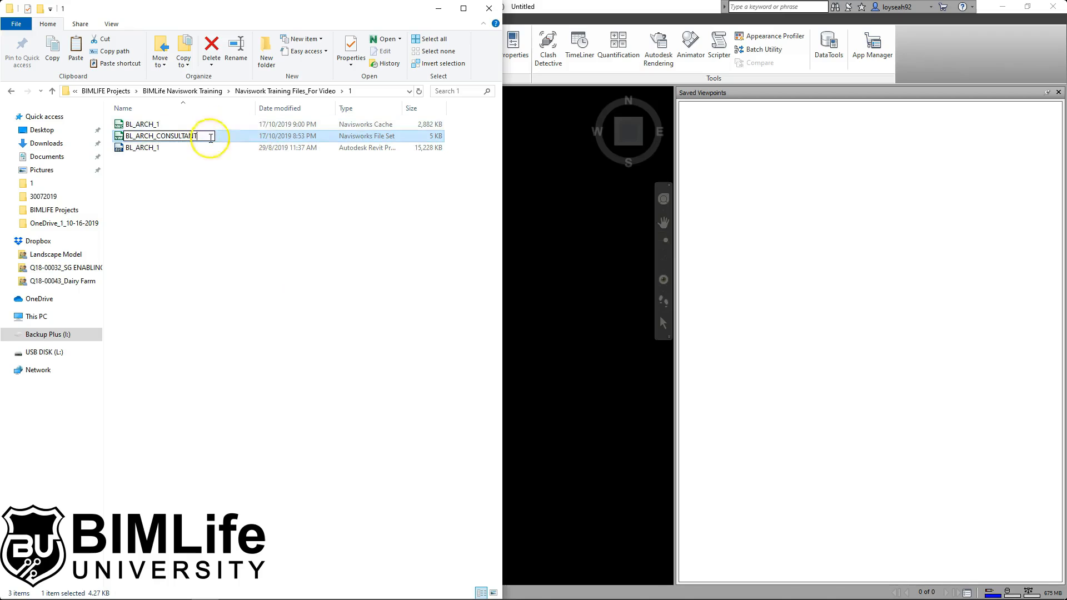
{"action": "left_click", "coordinate": [210, 242]}
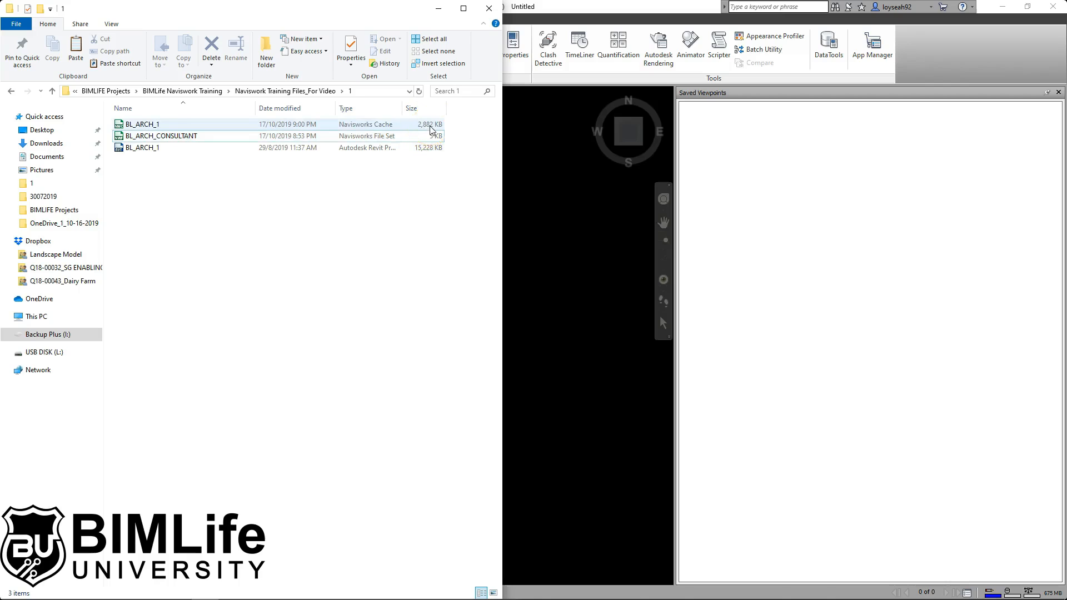
- Load BL_ARCH_CONSULTANT.nwf into Navisworks from File Explorer
{"action": "left_click", "coordinate": [431, 136]}
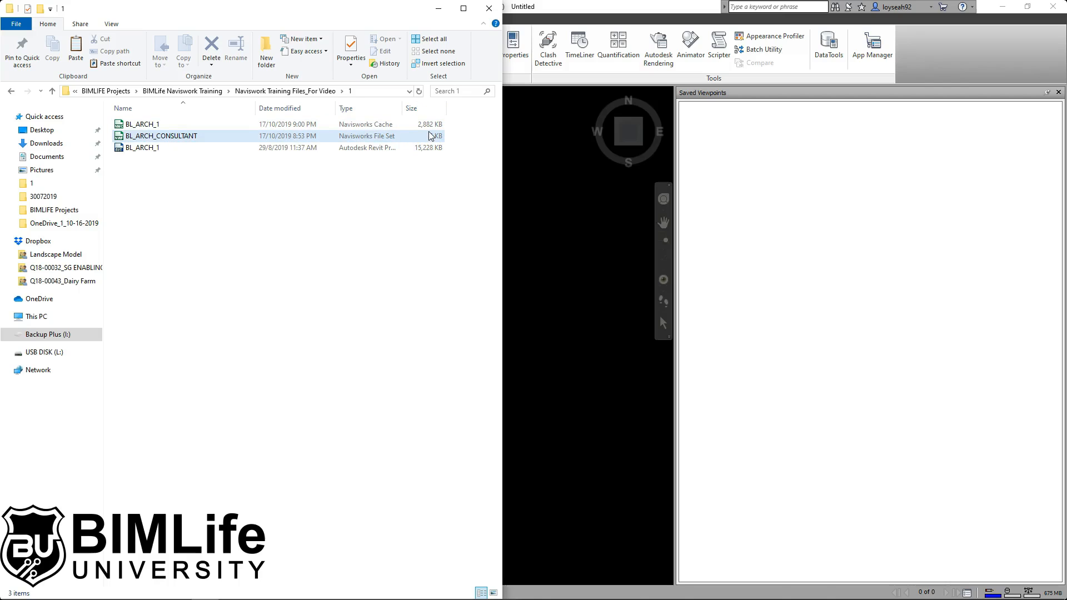
{"action": "left_click_drag", "start_coordinate": [431, 136], "coordinate": [605, 267]}
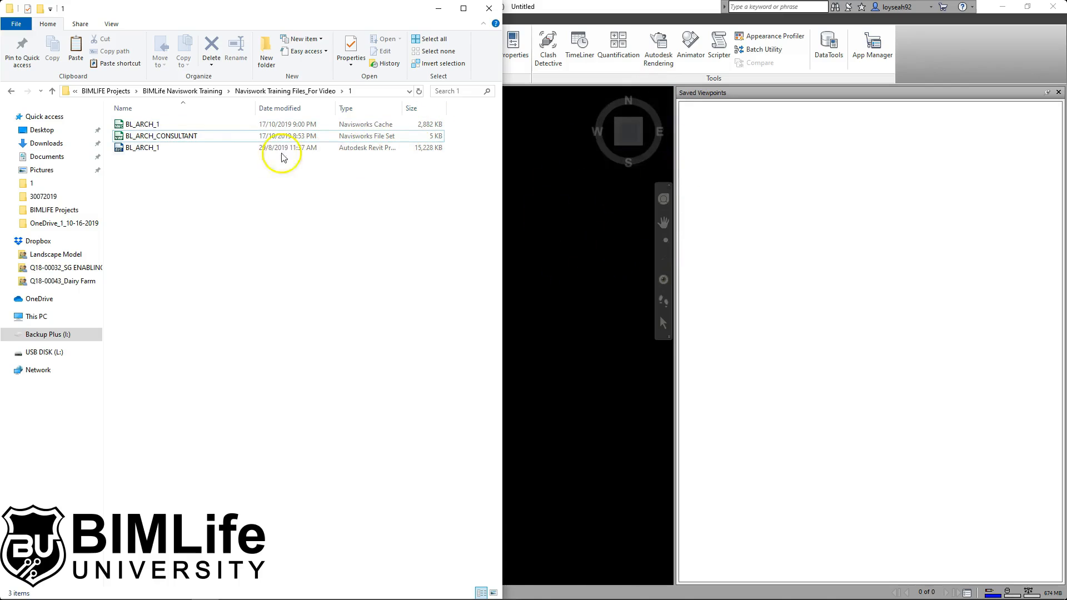
{"action": "left_click", "coordinate": [170, 149]}
{"action": "left_click", "coordinate": [365, 238]}
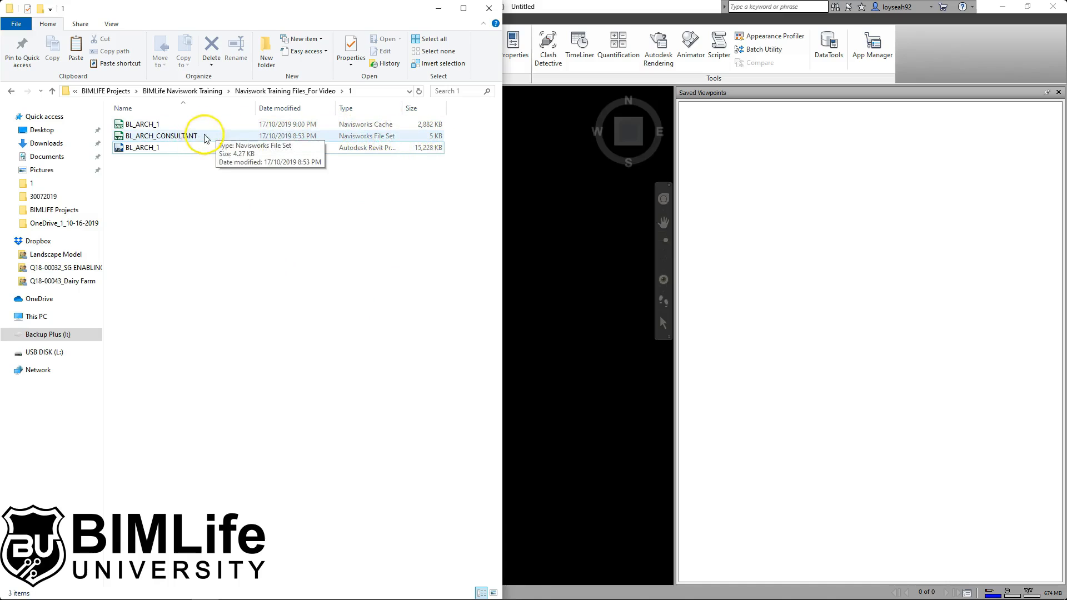
{"action": "double_click", "coordinate": [176, 137]}
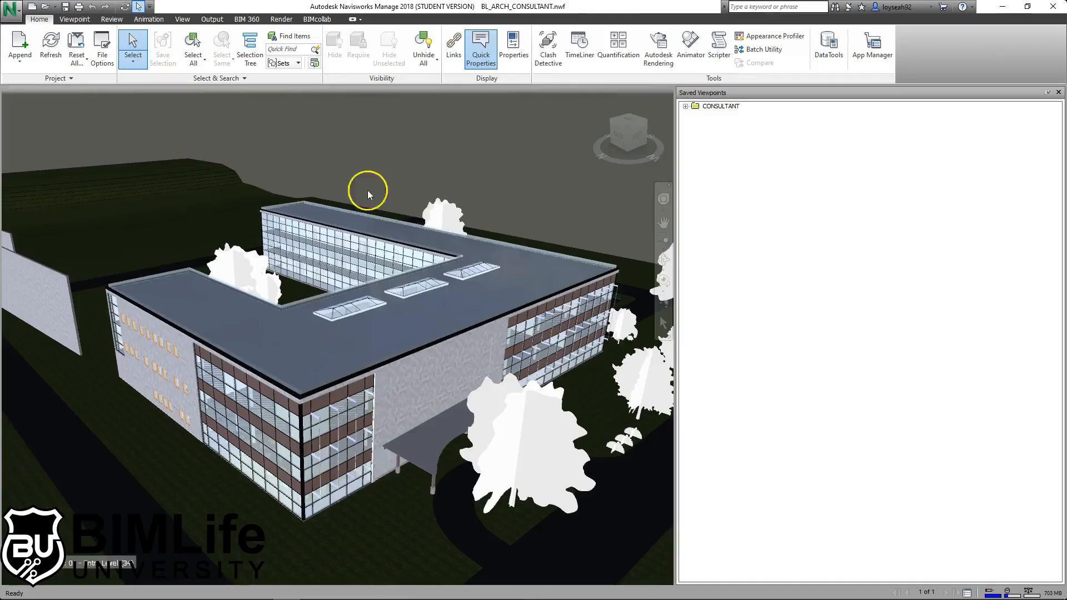
- Expand the CONSULTANT folder and step through its saved viewpoints, ending on VIEW 3
{"action": "left_click", "coordinate": [685, 106]}
{"action": "left_click", "coordinate": [722, 124]}
{"action": "left_click", "coordinate": [723, 133]}
{"action": "left_click", "coordinate": [721, 106]}
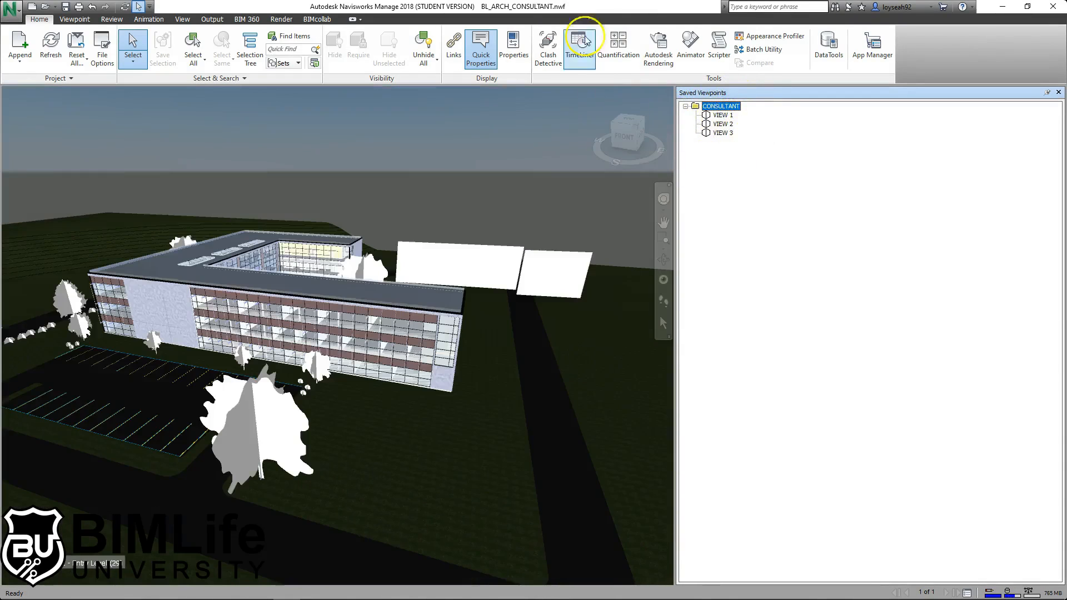
{"action": "left_click", "coordinate": [723, 133]}
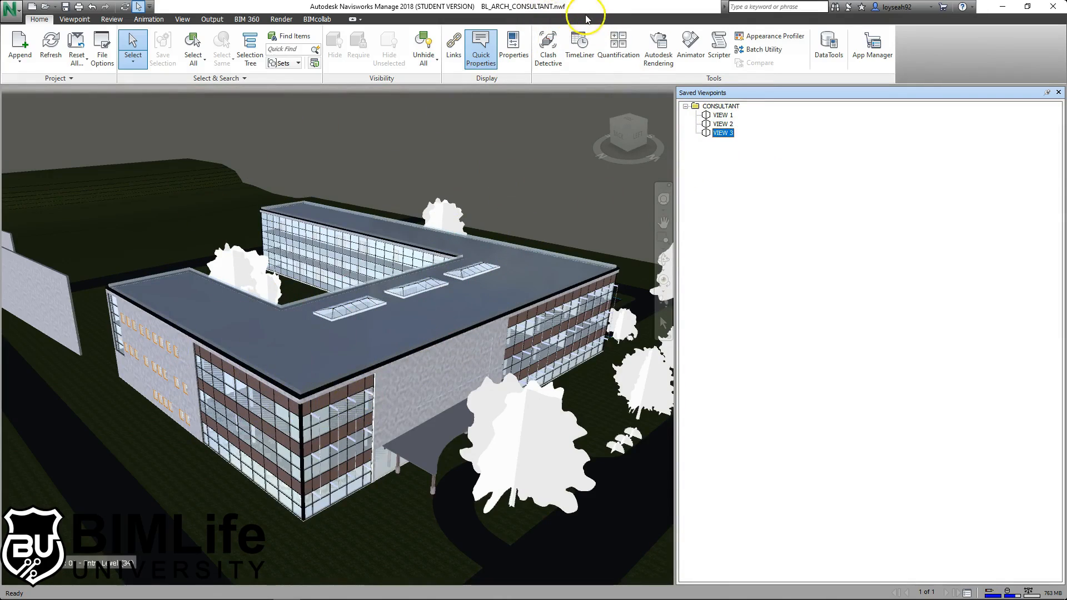
- Orbit, pan and zoom to frame the freestanding wall panels beside the building
{"action": "scroll", "coordinate": [466, 265], "scroll_direction": "down", "scroll_amount": 3}
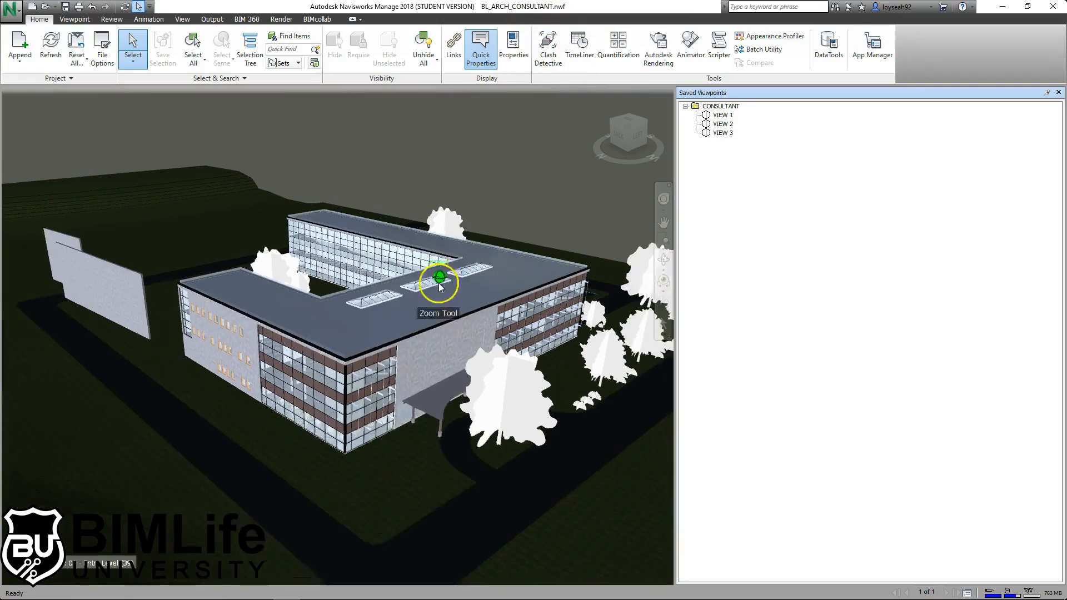
{"action": "middle_click_drag", "start_coordinate": [249, 323], "coordinate": [417, 385], "text": "shift"}
{"action": "scroll", "coordinate": [433, 311], "scroll_direction": "down", "scroll_amount": 3}
{"action": "scroll", "coordinate": [389, 271], "scroll_direction": "down", "scroll_amount": 2}
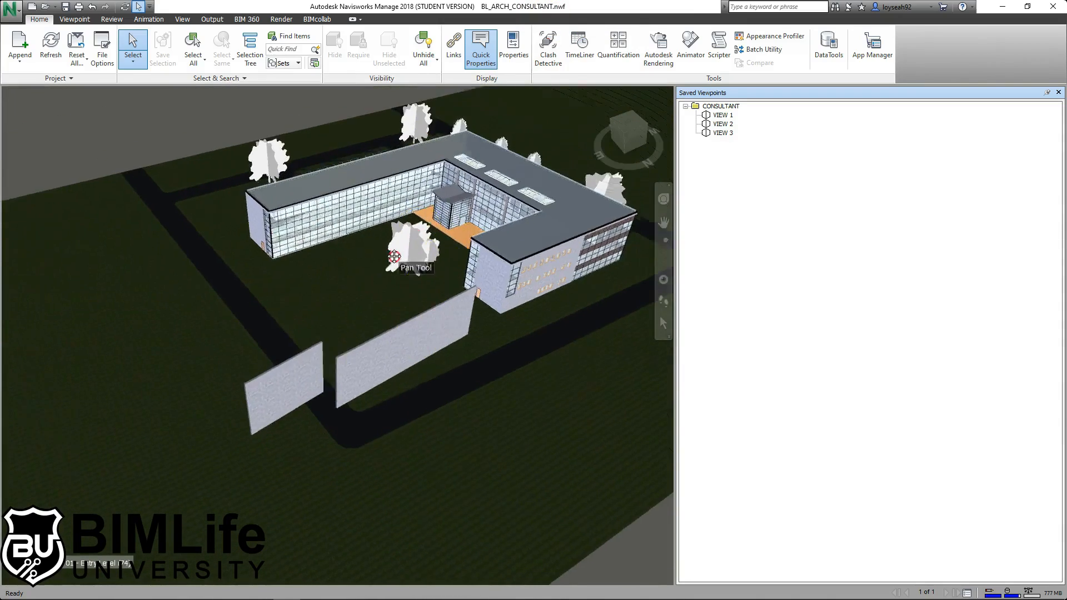
{"action": "scroll", "coordinate": [288, 272], "scroll_direction": "up", "scroll_amount": 3}
{"action": "middle_click_drag", "start_coordinate": [439, 305], "coordinate": [422, 312]}
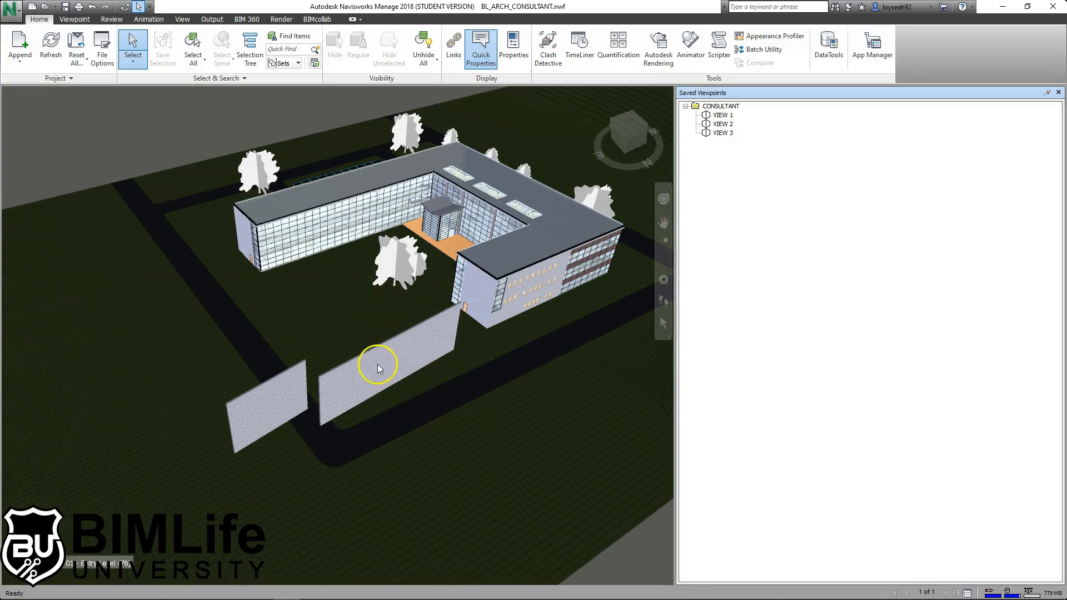
{"action": "mouse_move", "coordinate": [380, 365]}
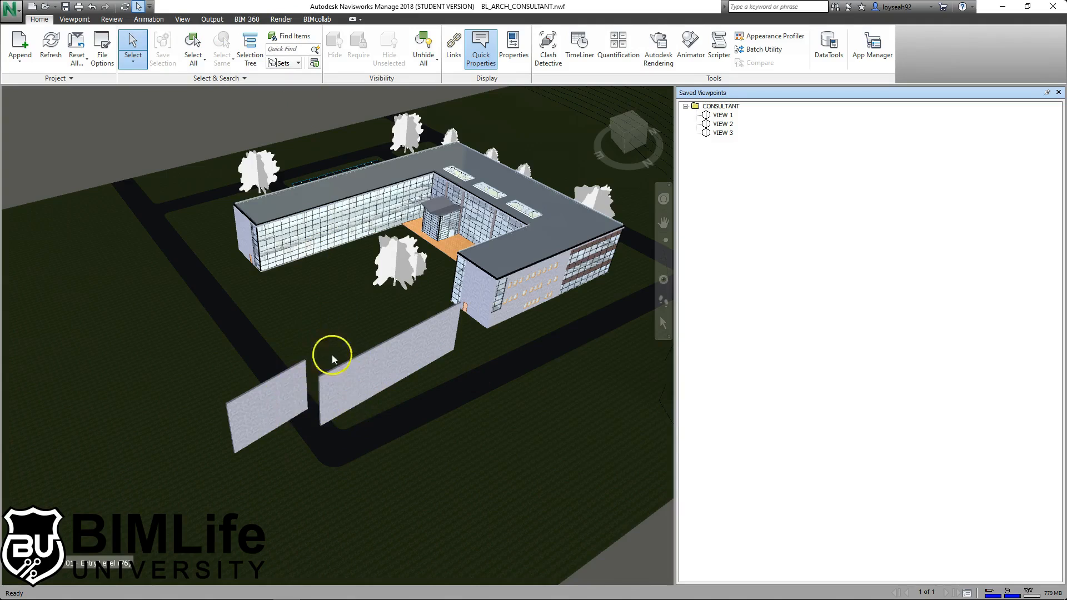
- Select the left and right freestanding wall panels, then clear the selection
{"action": "left_click", "coordinate": [284, 396]}
{"action": "left_click", "coordinate": [364, 376]}
{"action": "left_click", "coordinate": [261, 391]}
{"action": "left_click", "coordinate": [390, 375]}
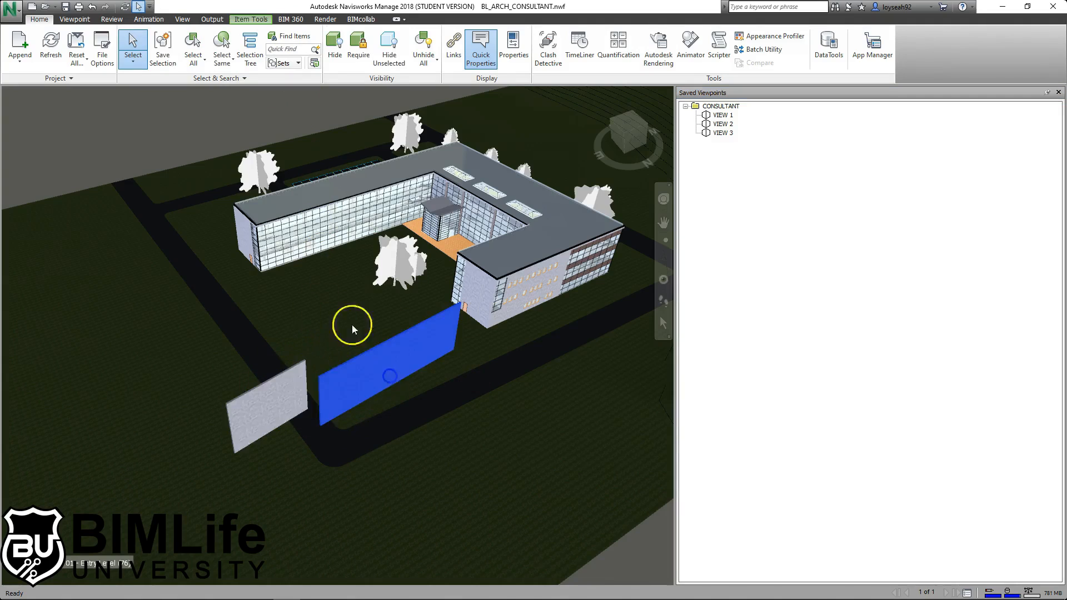
{"action": "left_click", "coordinate": [321, 338]}
{"action": "left_click", "coordinate": [175, 124]}
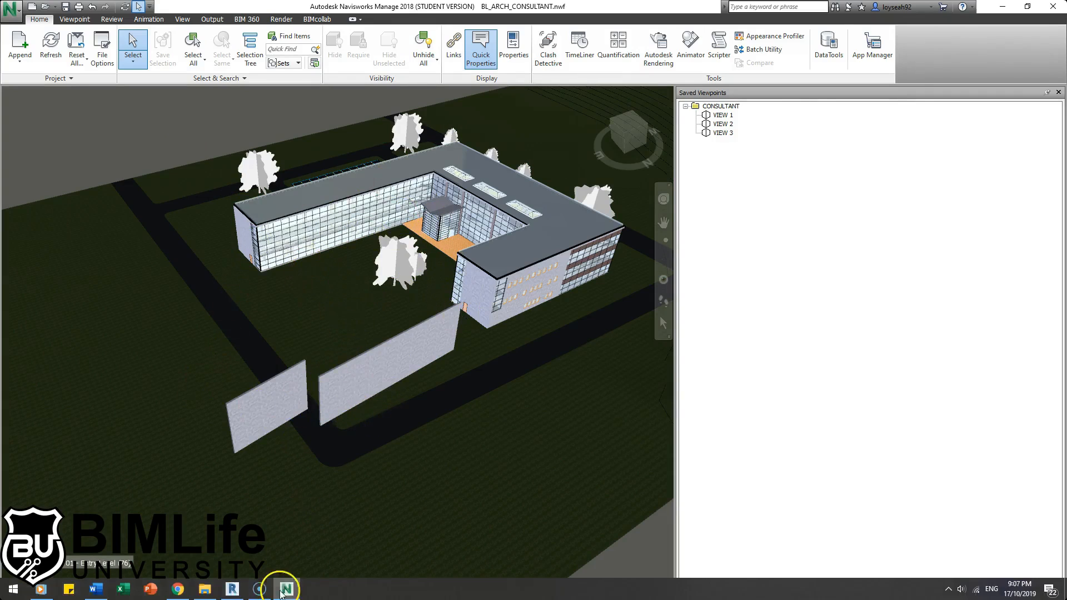
{"action": "left_click", "coordinate": [231, 588]}
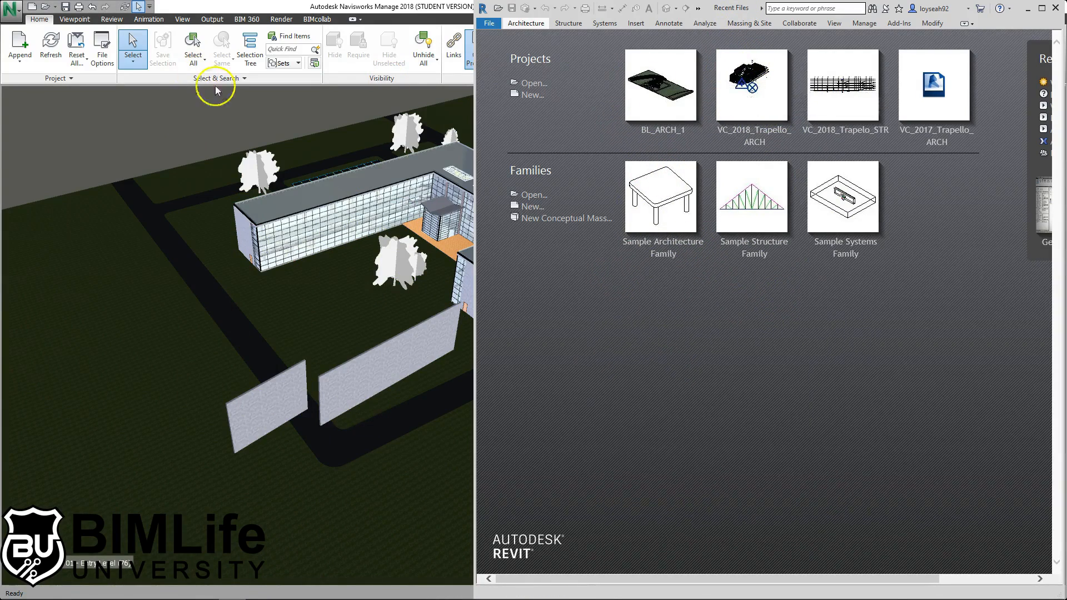
- Open the BL_ARCH_1 Revit project in a maximized Revit window, zoomed to the model
{"action": "left_click", "coordinate": [203, 593]}
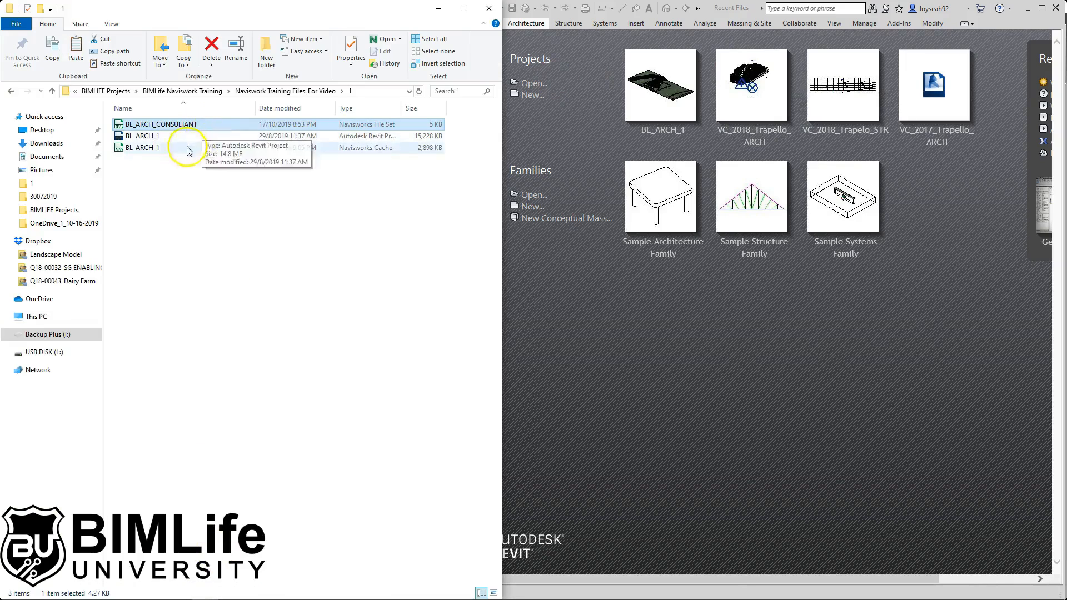
{"action": "left_click_drag", "start_coordinate": [158, 136], "coordinate": [673, 309]}
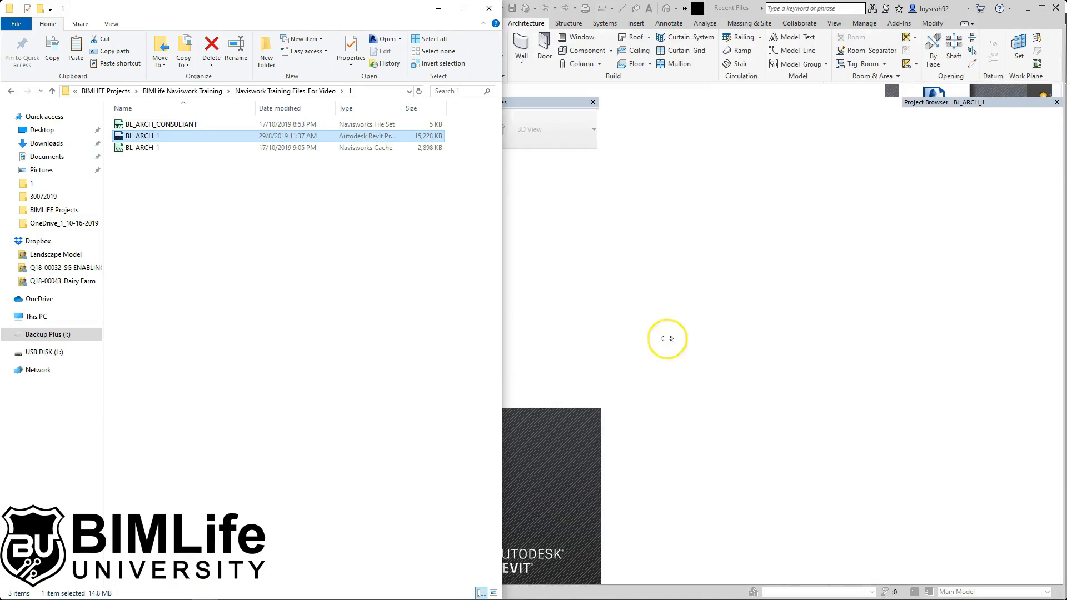
{"action": "left_click", "coordinate": [756, 340]}
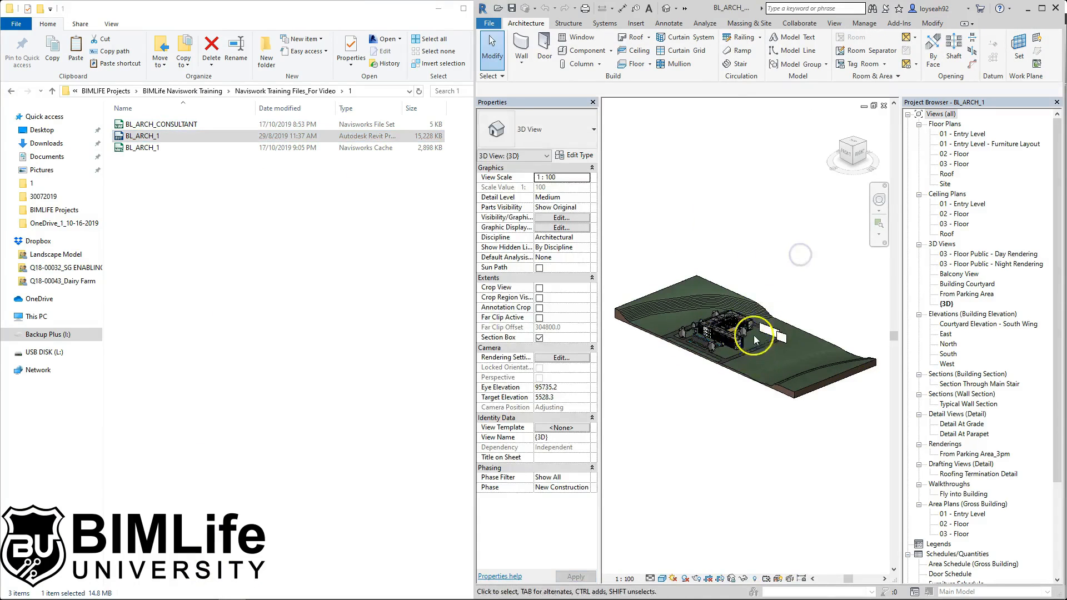
{"action": "double_click", "coordinate": [732, 12]}
{"action": "middle_click", "coordinate": [567, 245]}
{"action": "middle_click", "coordinate": [567, 245]}
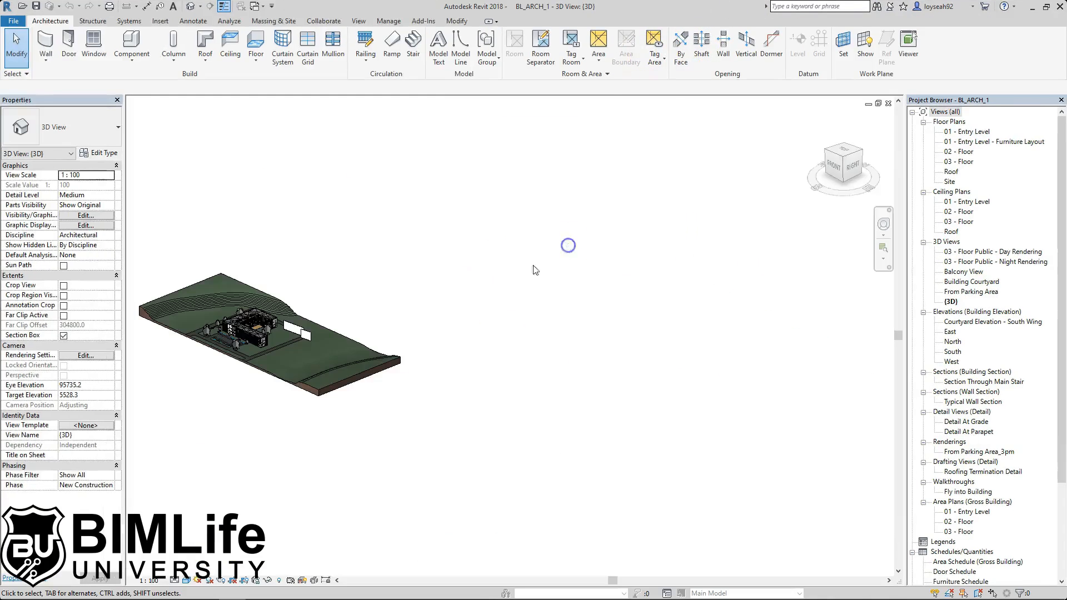
{"action": "scroll", "coordinate": [538, 336], "scroll_direction": "up", "scroll_amount": 3}
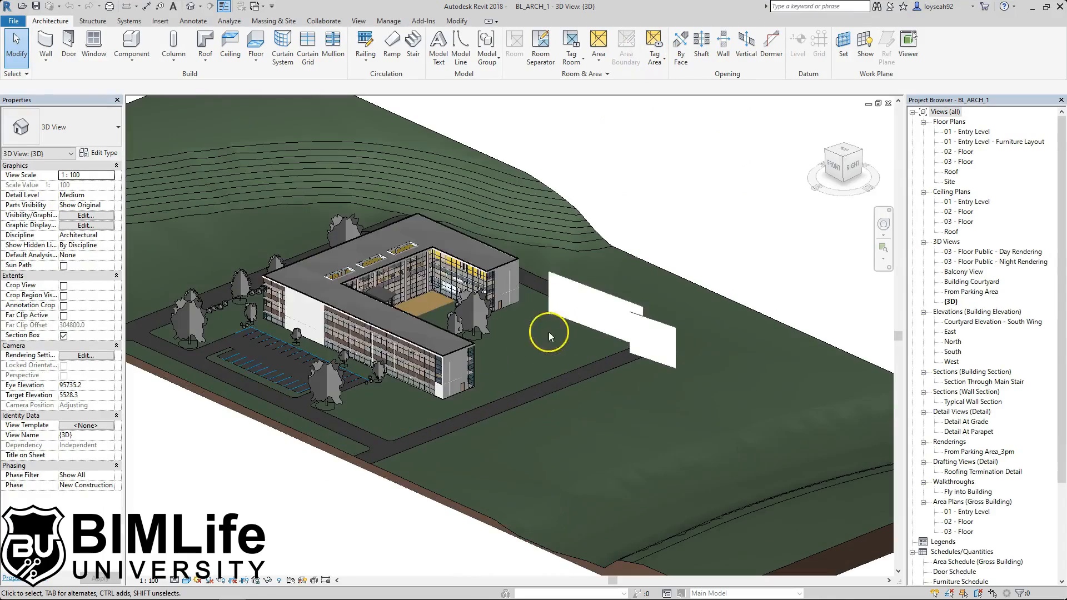
- Delete the larger freestanding wall and the smaller wall behind it
{"action": "left_click", "coordinate": [627, 303]}
{"action": "key", "text": "Delete"}
{"action": "left_click", "coordinate": [656, 324]}
{"action": "key", "text": "Delete"}
{"action": "scroll", "coordinate": [717, 316], "scroll_direction": "down", "scroll_amount": 3}
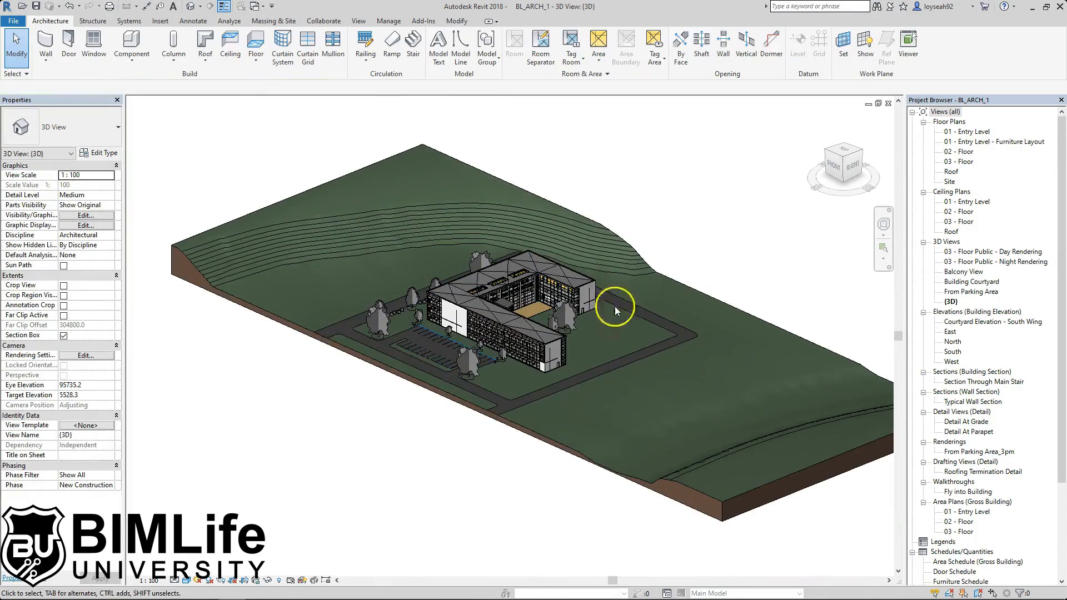
{"action": "scroll", "coordinate": [578, 361], "scroll_direction": "up", "scroll_amount": 2}
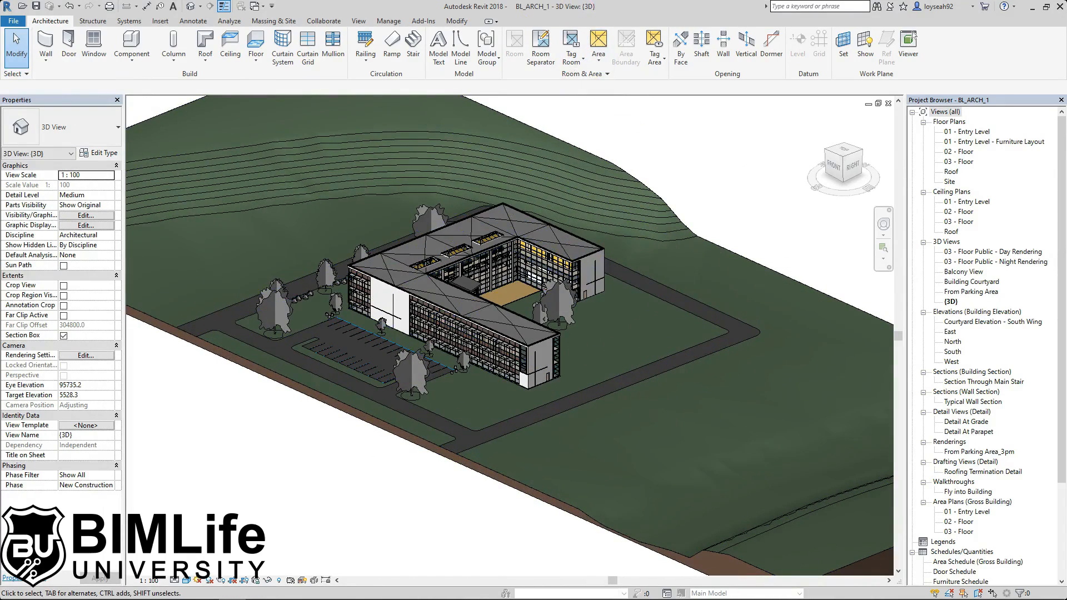
{"action": "left_click", "coordinate": [1026, 7]}
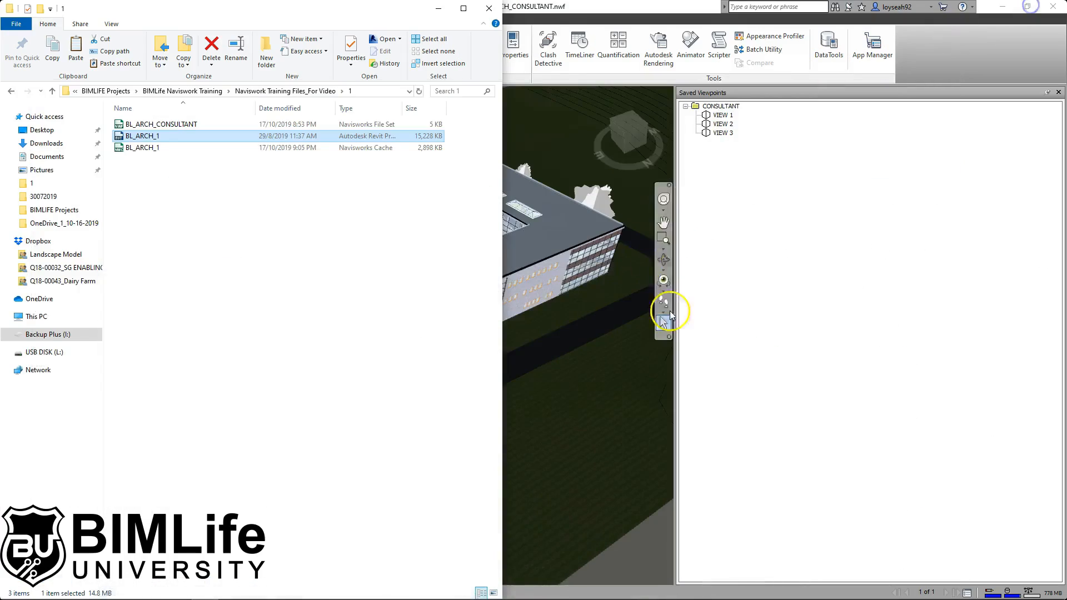
- Zoom out on the Navisworks model, which still shows both freestanding walls
{"action": "left_click", "coordinate": [444, 7]}
{"action": "scroll", "coordinate": [485, 376], "scroll_direction": "down", "scroll_amount": 2}
{"action": "scroll", "coordinate": [485, 376], "scroll_direction": "down", "scroll_amount": 3}
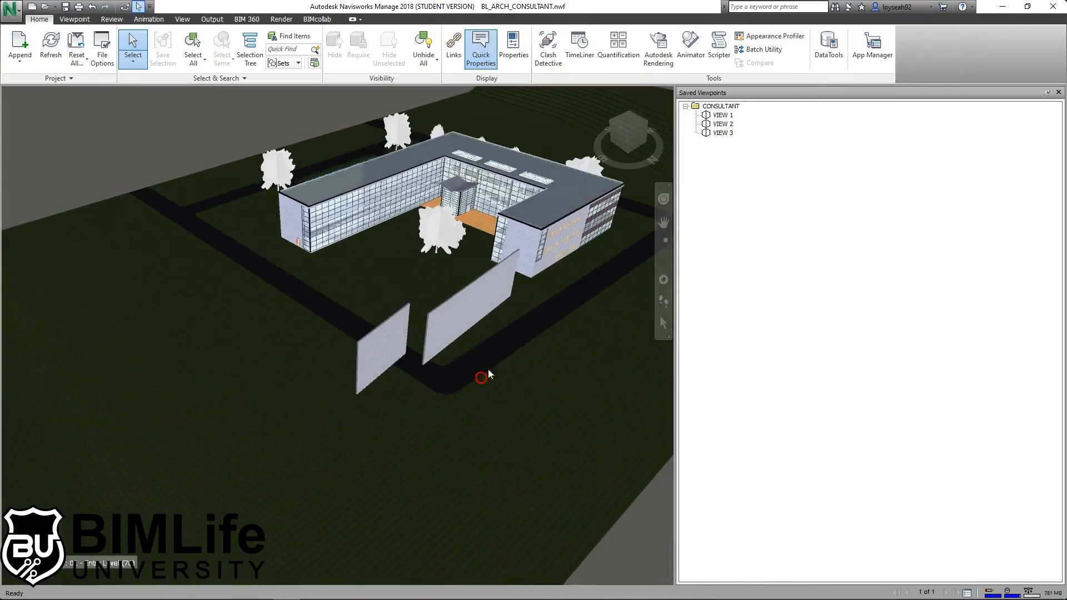
{"action": "scroll", "coordinate": [424, 352], "scroll_direction": "down", "scroll_amount": 5}
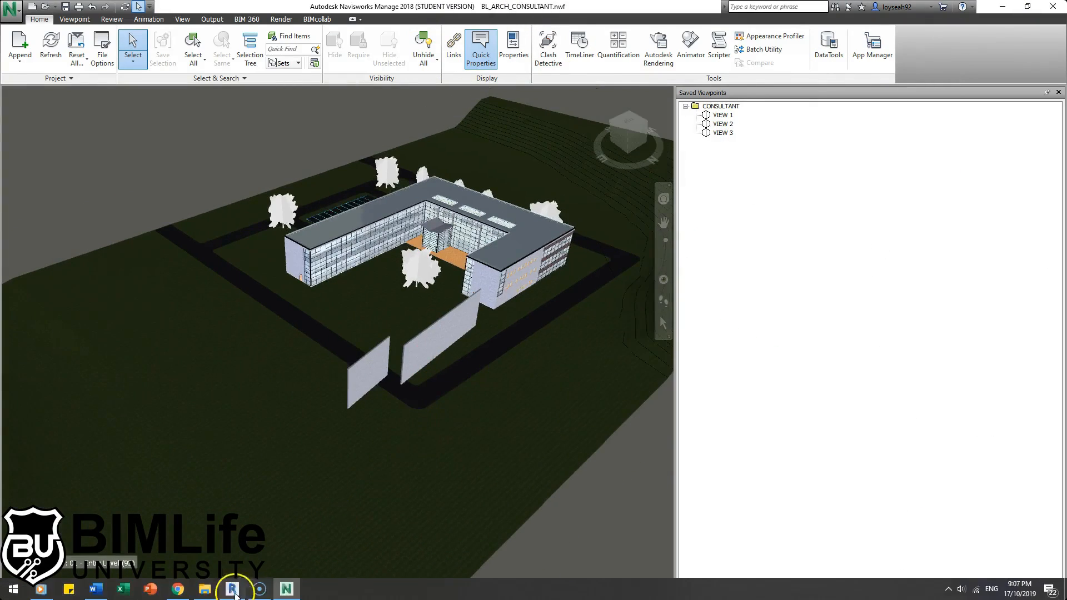
{"action": "left_click", "coordinate": [232, 588]}
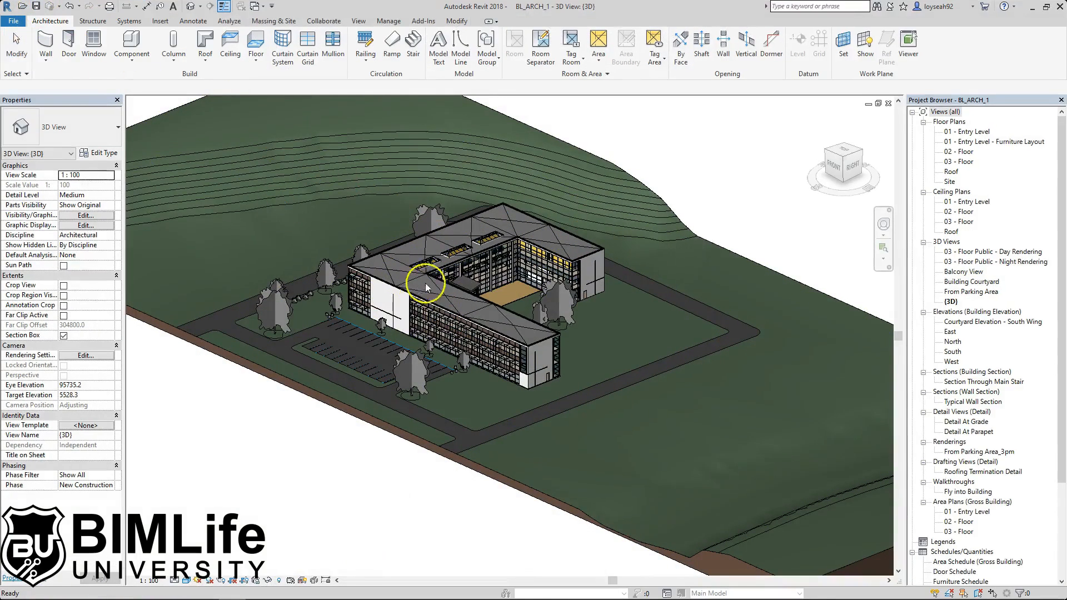
- Minimize Revit to reveal the BL_ARCH_CONSULTANT model in Navisworks
{"action": "left_click", "coordinate": [1031, 10]}
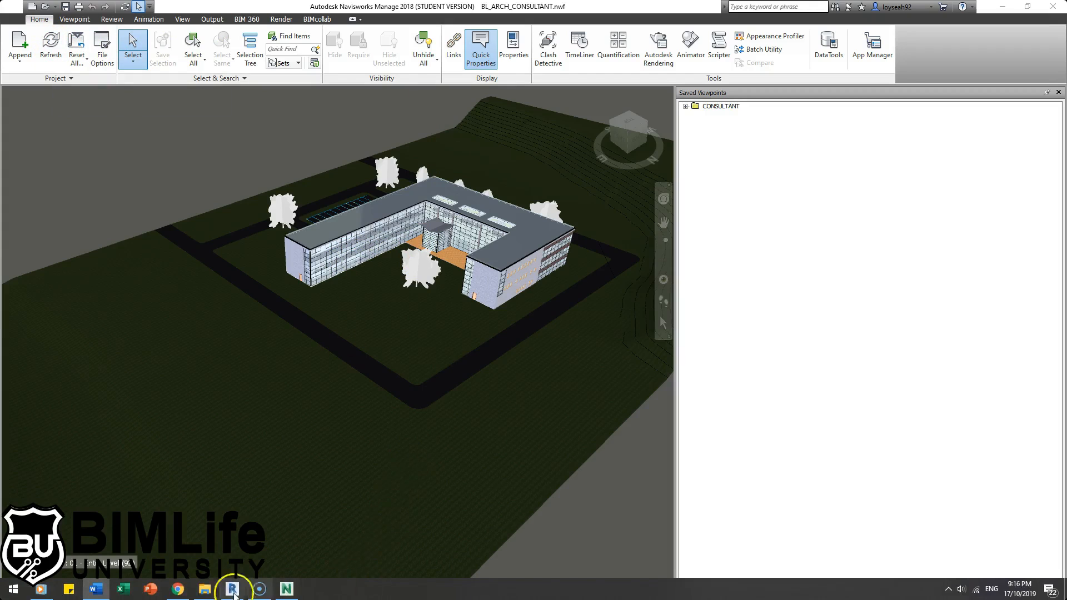
{"action": "left_click", "coordinate": [204, 595]}
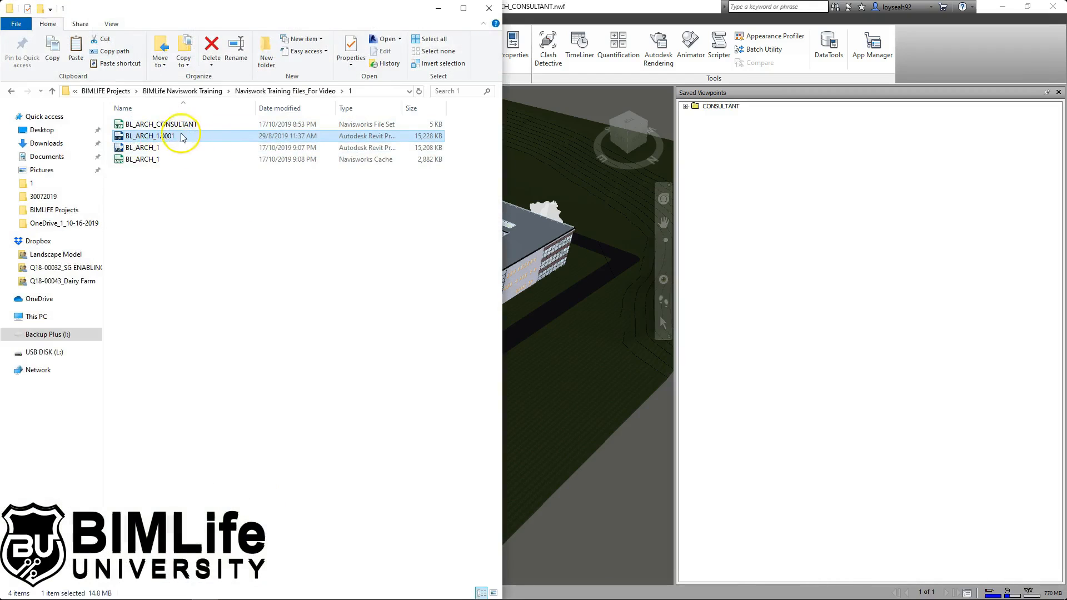
- Reopen BL_ARCH_CONSULTANT.nwf from File Explorer so it loads without the deleted walls
{"action": "left_click", "coordinate": [151, 149]}
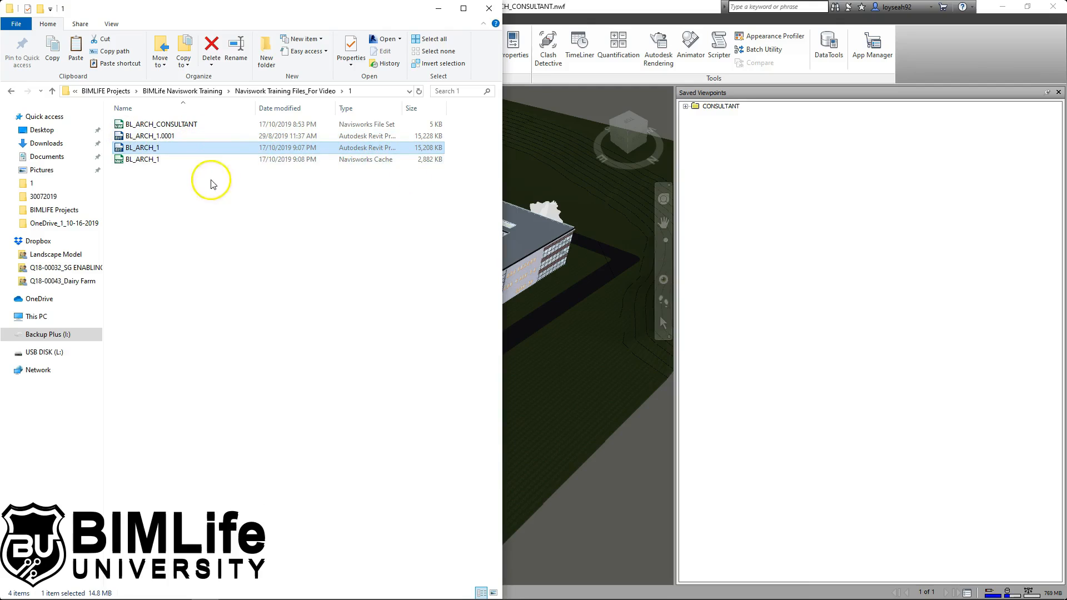
{"action": "double_click", "coordinate": [378, 123]}
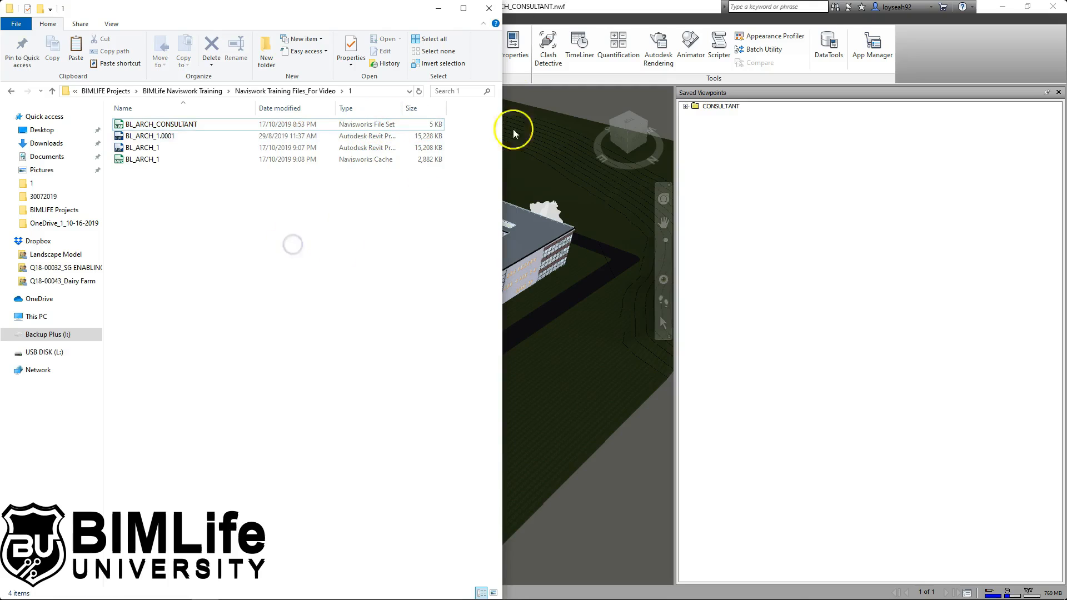
{"action": "left_click", "coordinate": [438, 7]}
- Orbit to confirm the walls are gone, then close the file set with a new empty file
{"action": "middle_click_drag", "start_coordinate": [474, 249], "coordinate": [366, 264], "text": "shift"}
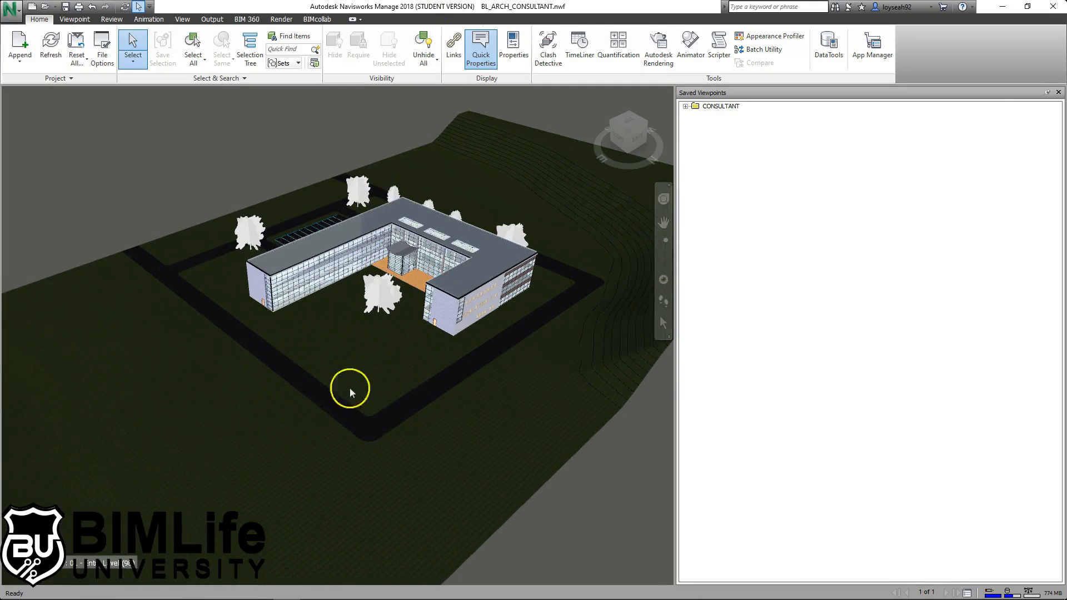
{"action": "left_click", "coordinate": [32, 7]}
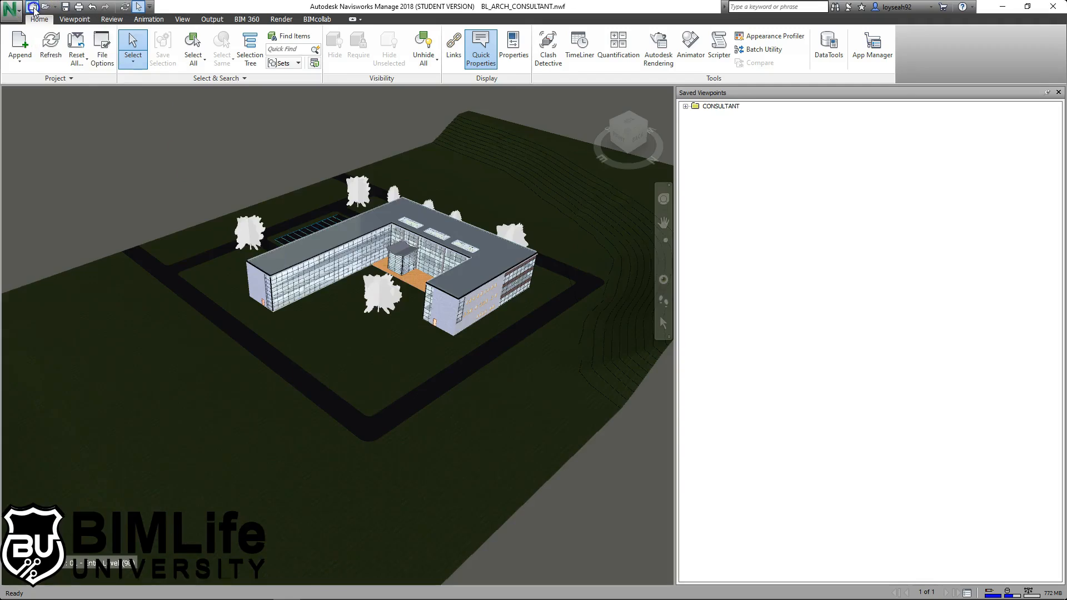
{"action": "left_click", "coordinate": [207, 591]}
{"action": "left_click", "coordinate": [207, 591]}
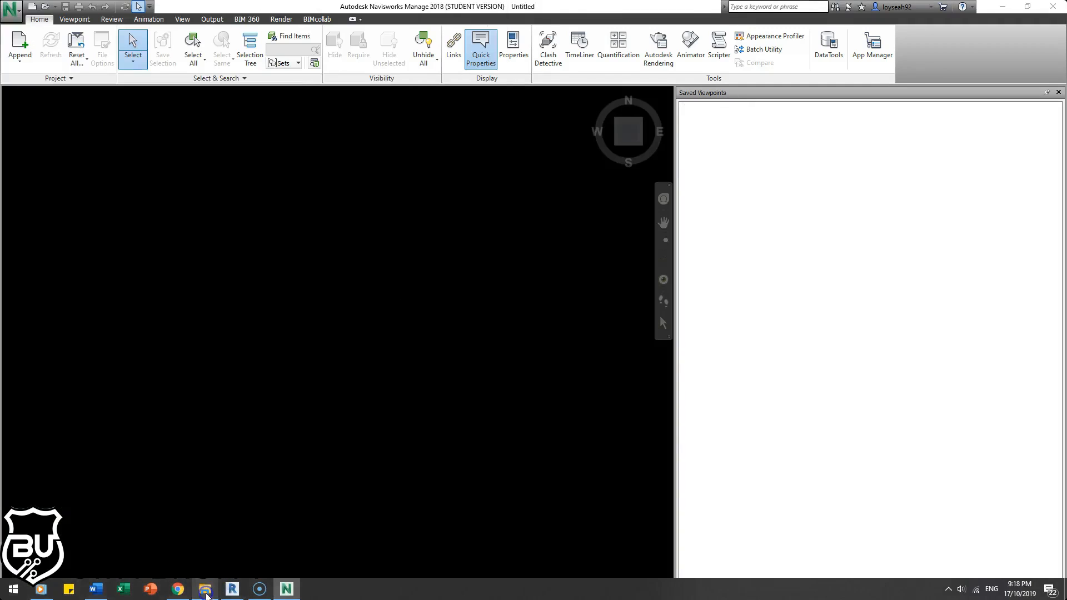
- Open the BL_ARCH_1.nwc cache file on its own
{"action": "left_click", "coordinate": [16, 16]}
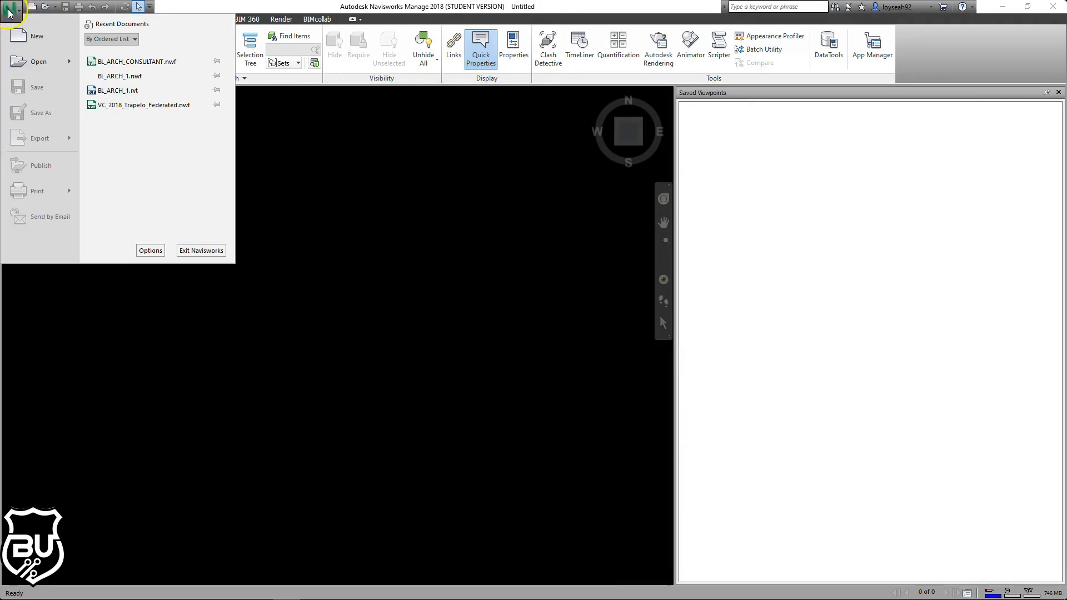
{"action": "left_click", "coordinate": [40, 64]}
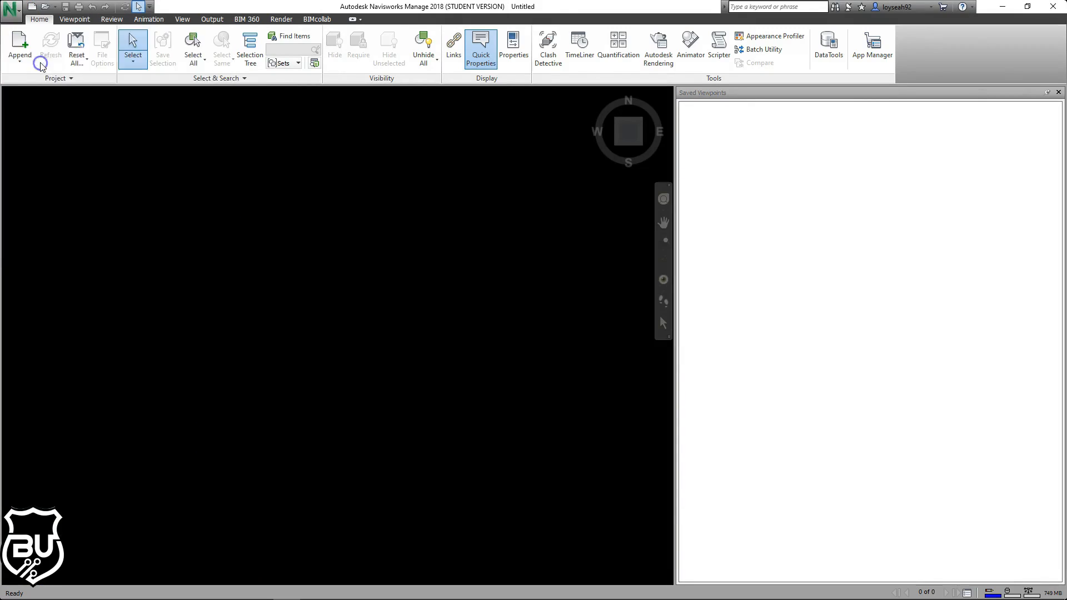
{"action": "left_click", "coordinate": [717, 168]}
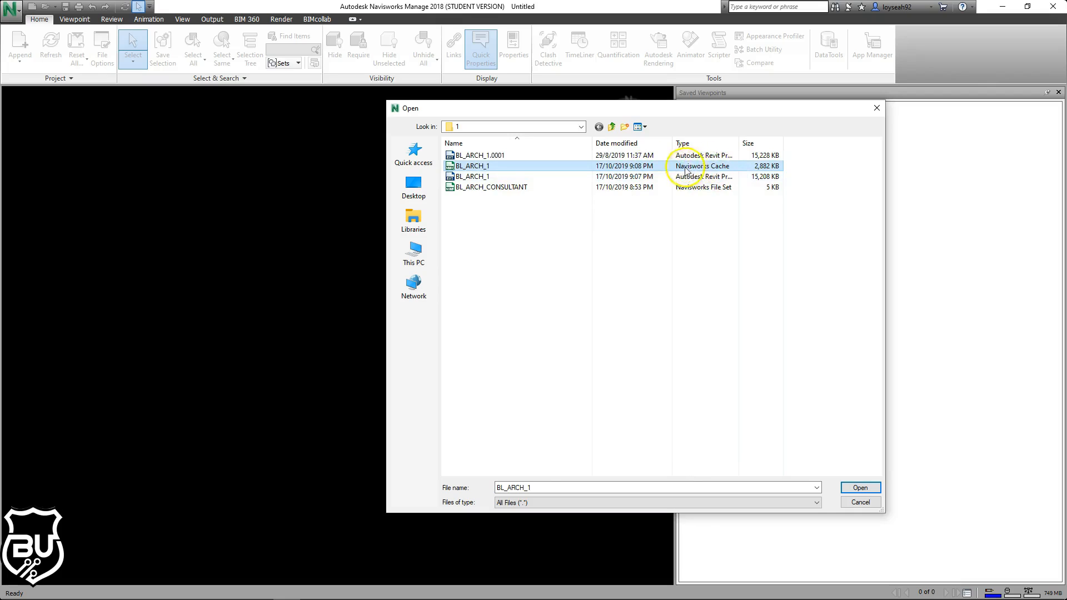
{"action": "double_click", "coordinate": [715, 169]}
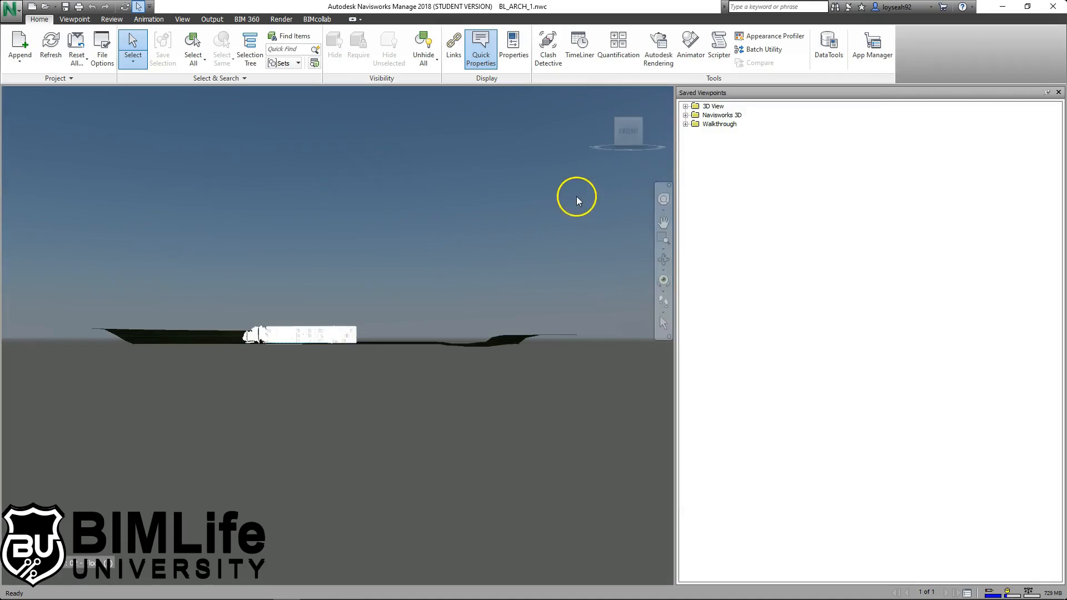
- Pan the BL_ARCH_1 view down and to the right, then bring Revit to the front
{"action": "middle_click_drag", "start_coordinate": [352, 255], "coordinate": [371, 273]}
{"action": "middle_click_drag", "start_coordinate": [482, 252], "coordinate": [525, 255]}
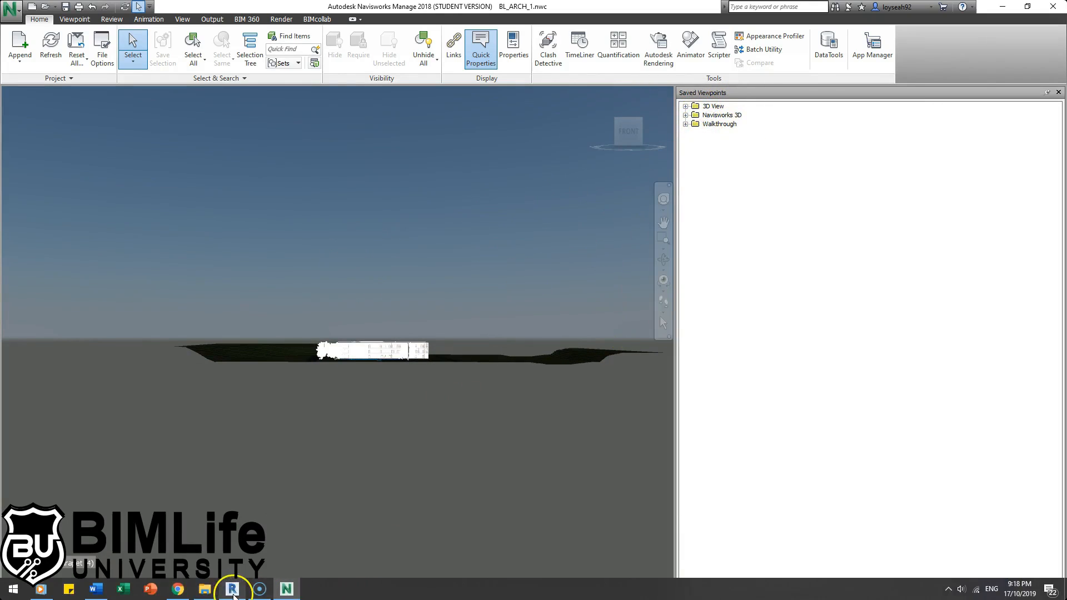
{"action": "left_click", "coordinate": [231, 595]}
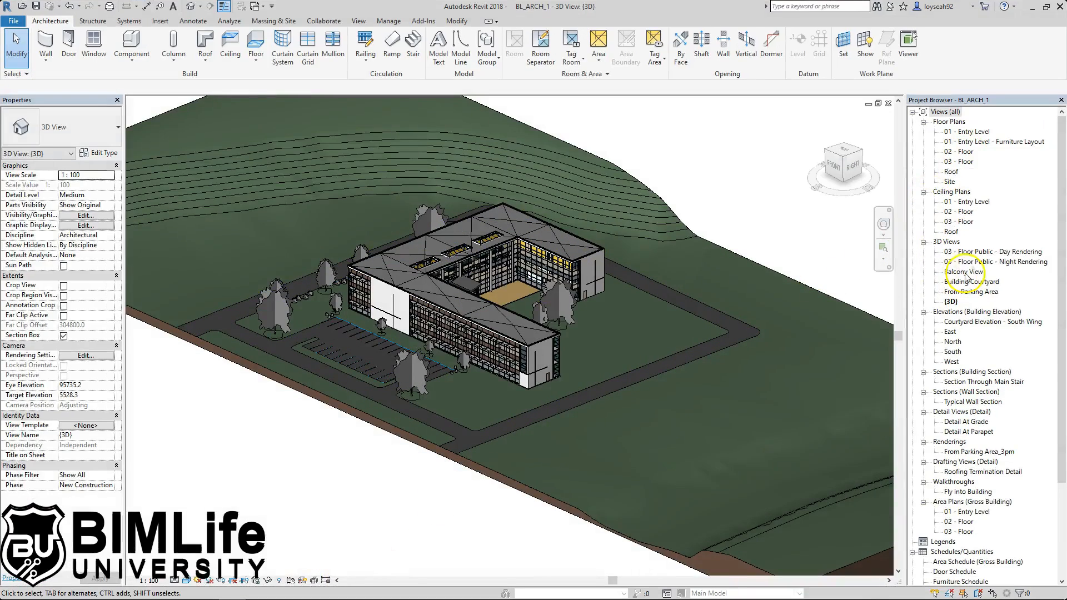
- Select all six 3D views in Revit, from 03 - Floor Public - Day Rendering to {3D}
{"action": "left_click", "coordinate": [993, 252]}
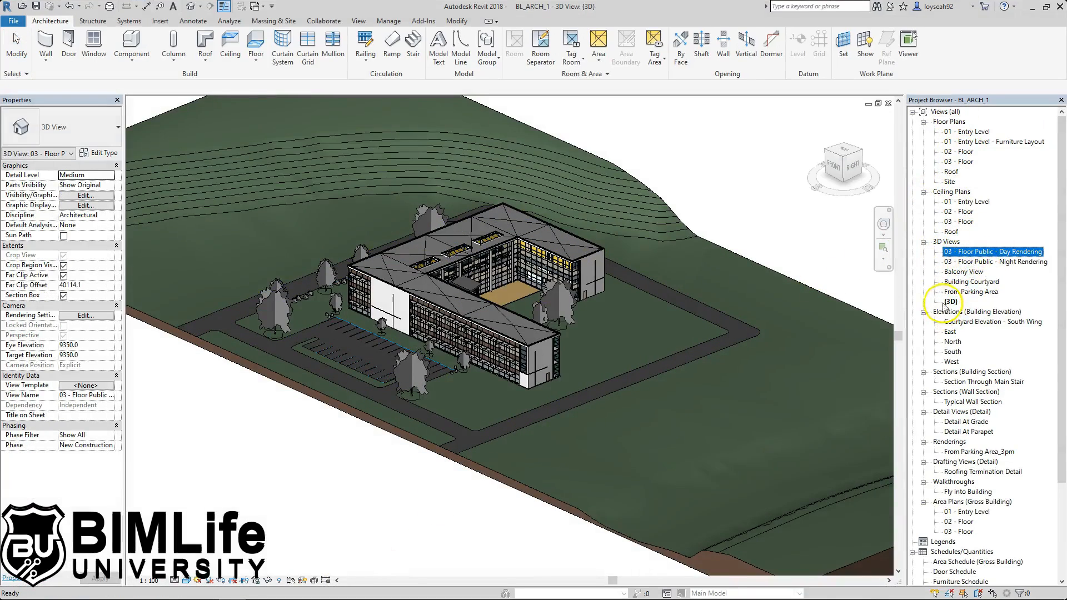
{"action": "left_click", "coordinate": [946, 302], "text": "shift"}
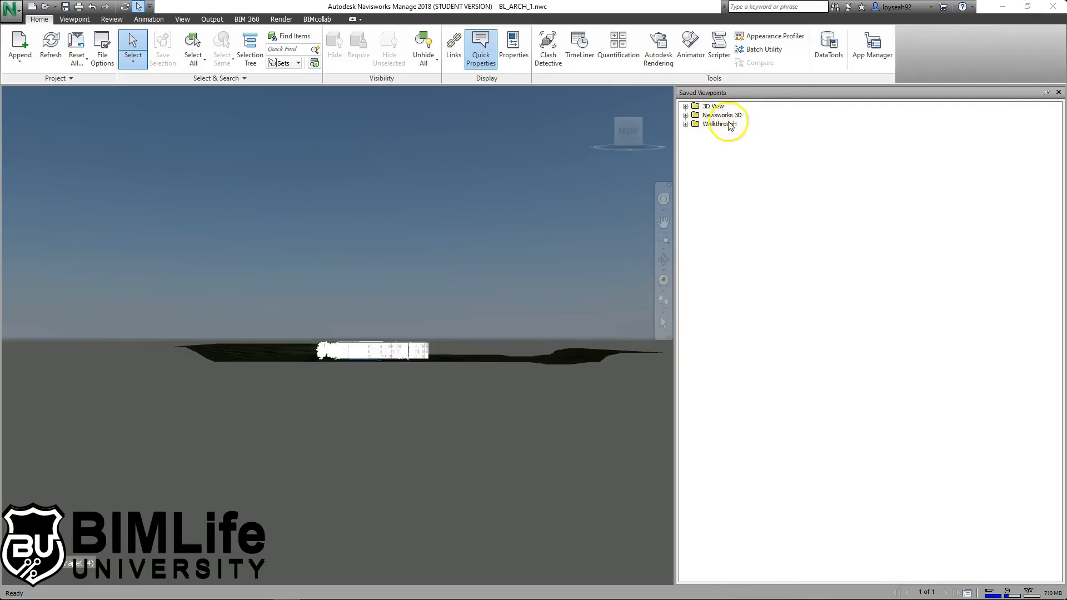
- Delete the imported 3D View, Navisworks 3D and Walkthrough viewpoint folders
{"action": "left_click", "coordinate": [709, 106]}
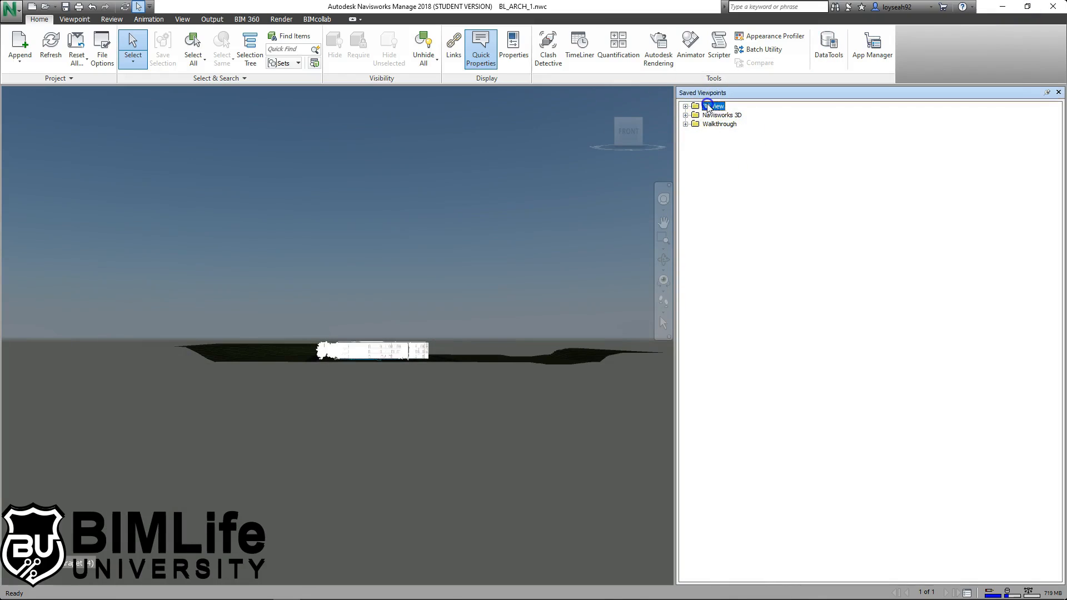
{"action": "left_click", "coordinate": [718, 125], "text": "shift"}
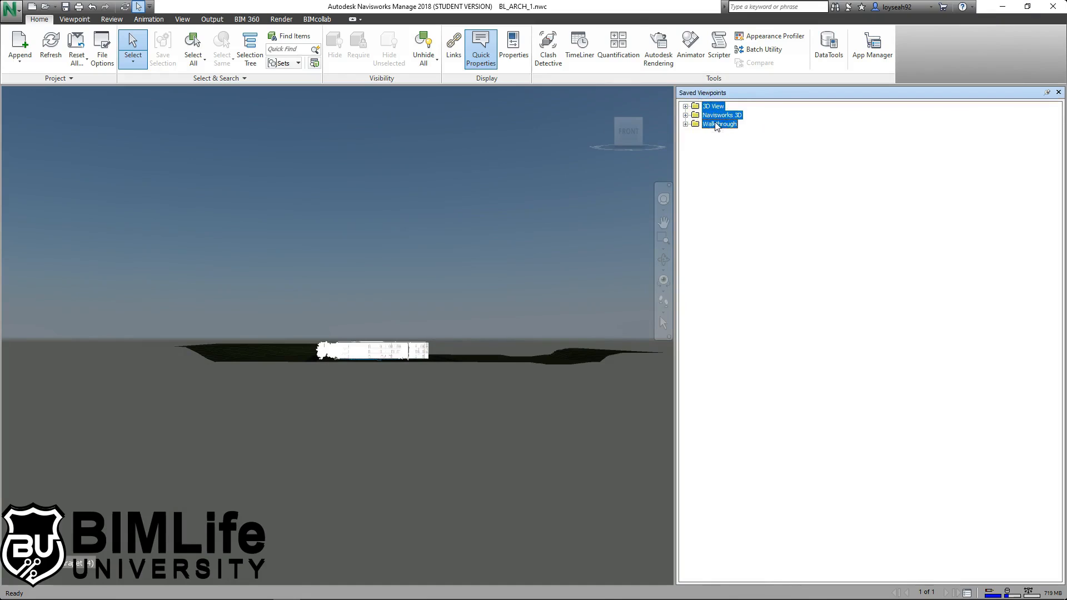
{"action": "key", "text": "Delete"}
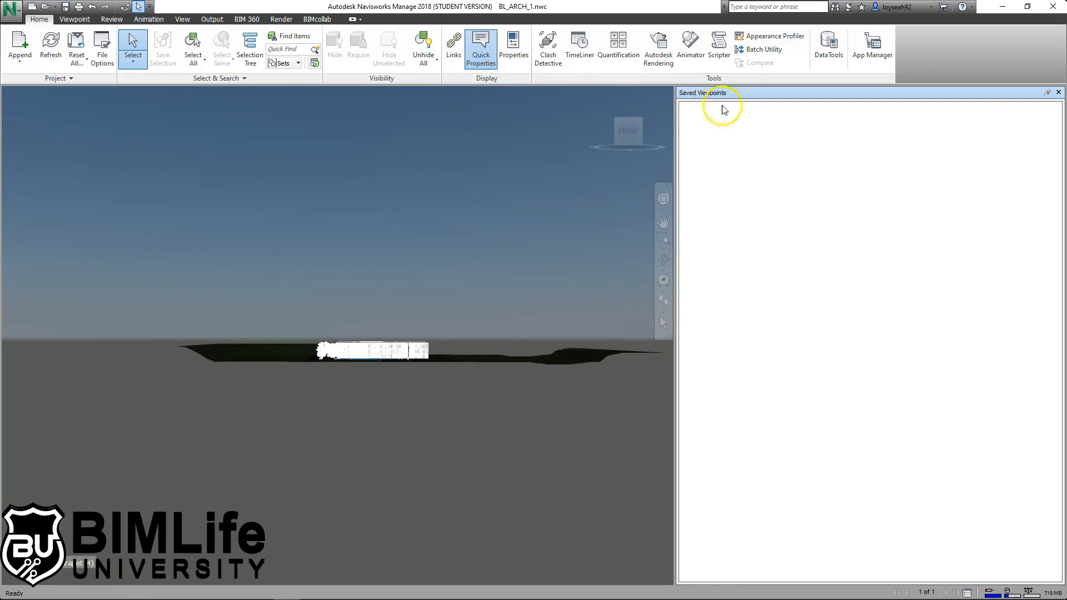
- Zoom and orbit the building to a near eye-level end view
{"action": "scroll", "coordinate": [373, 357], "scroll_direction": "up", "scroll_amount": 1}
{"action": "scroll", "coordinate": [374, 357], "scroll_direction": "up", "scroll_amount": 2}
{"action": "middle_click_drag", "start_coordinate": [481, 362], "coordinate": [374, 410], "text": "shift"}
{"action": "scroll", "coordinate": [468, 375], "scroll_direction": "up", "scroll_amount": 4}
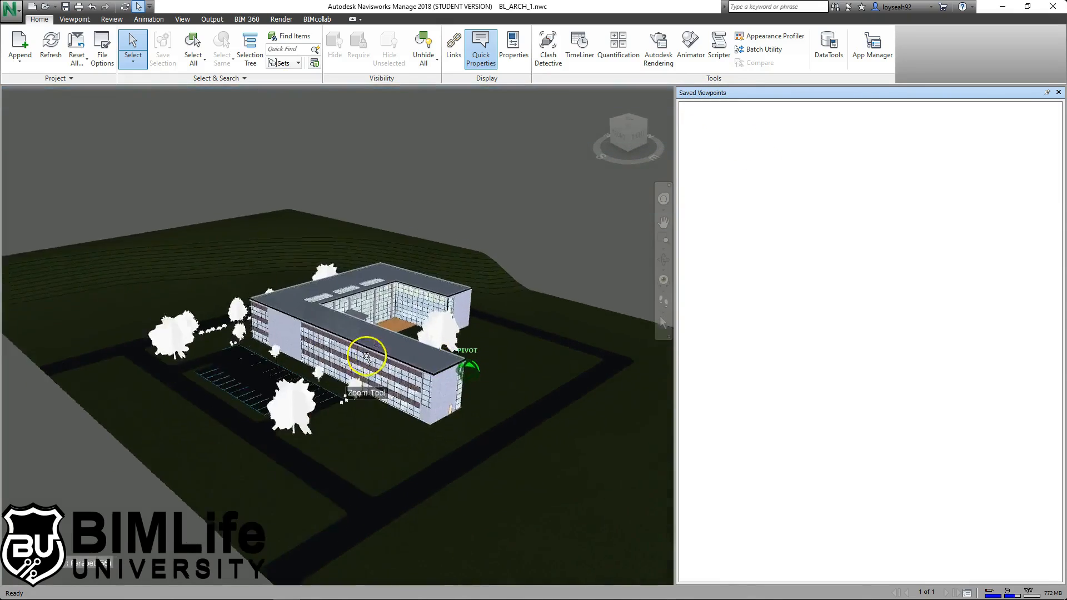
{"action": "scroll", "coordinate": [473, 364], "scroll_direction": "up", "scroll_amount": 2}
{"action": "middle_click_drag", "start_coordinate": [483, 365], "coordinate": [394, 341], "text": "shift"}
{"action": "scroll", "coordinate": [452, 409], "scroll_direction": "up", "scroll_amount": 1}
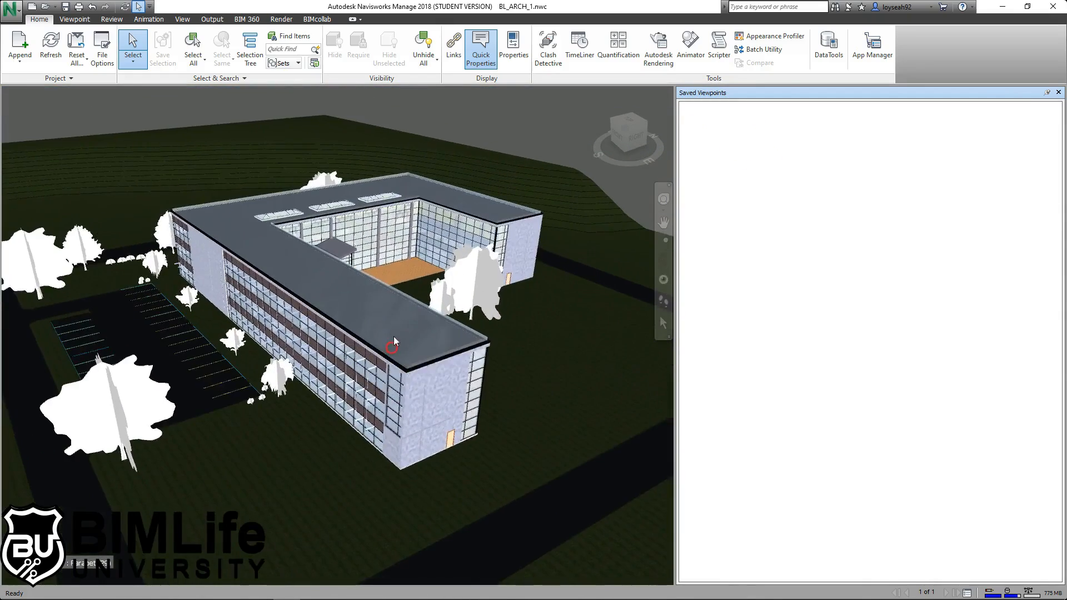
{"action": "mouse_move", "coordinate": [396, 290]}
{"action": "middle_mouse_down", "text": "shift"}
{"action": "mouse_move", "coordinate": [386, 302]}
{"action": "mouse_move", "coordinate": [412, 305]}
{"action": "mouse_move", "coordinate": [334, 273]}
{"action": "mouse_move", "coordinate": [308, 294]}
{"action": "middle_mouse_up", "text": "shift"}
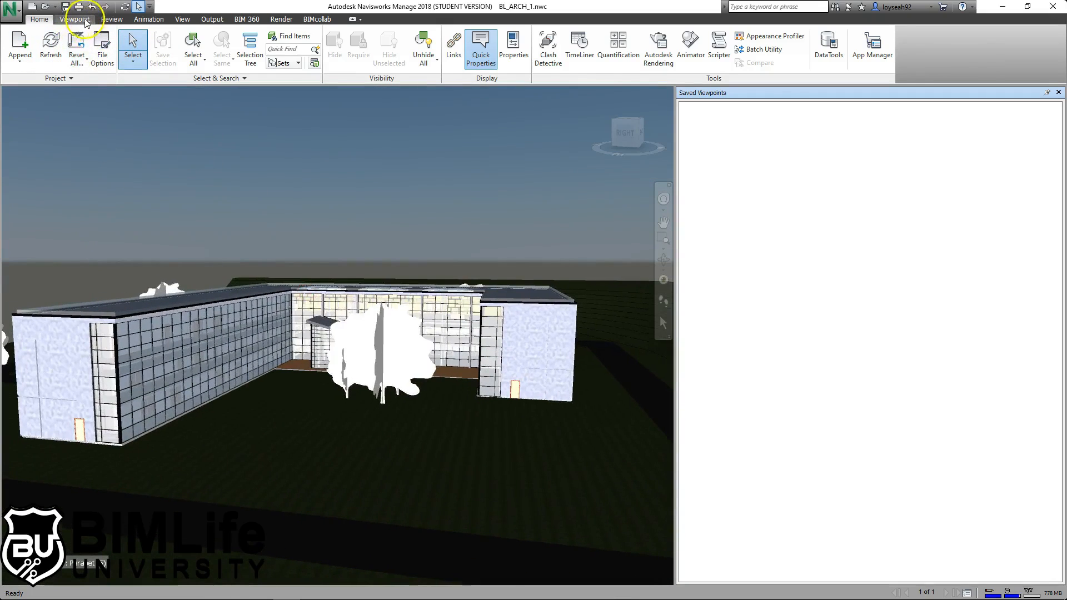
{"action": "left_click", "coordinate": [75, 20]}
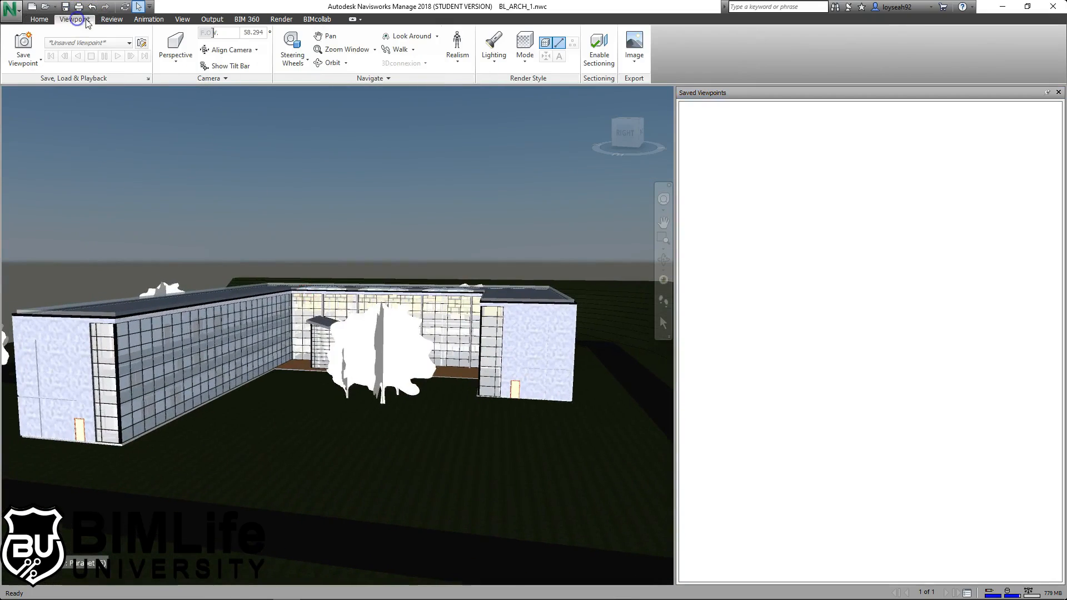
- Save three viewpoints of the building named VIEW 4, VIEW 5 and VIEW 6
{"action": "left_click", "coordinate": [23, 44]}
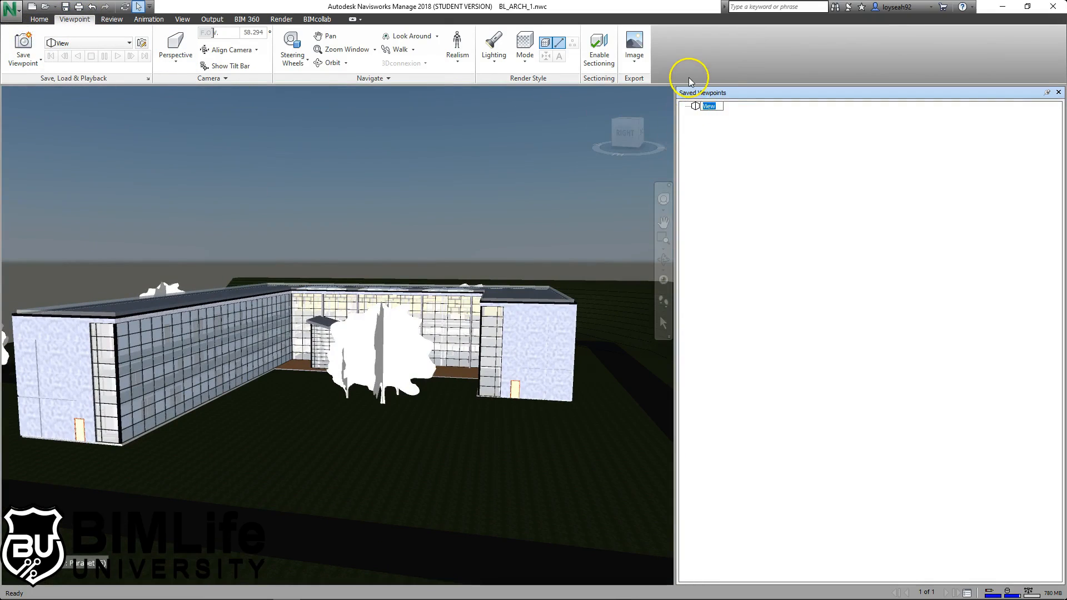
{"action": "type", "text": "VIEW 4"}
{"action": "key", "text": "Return"}
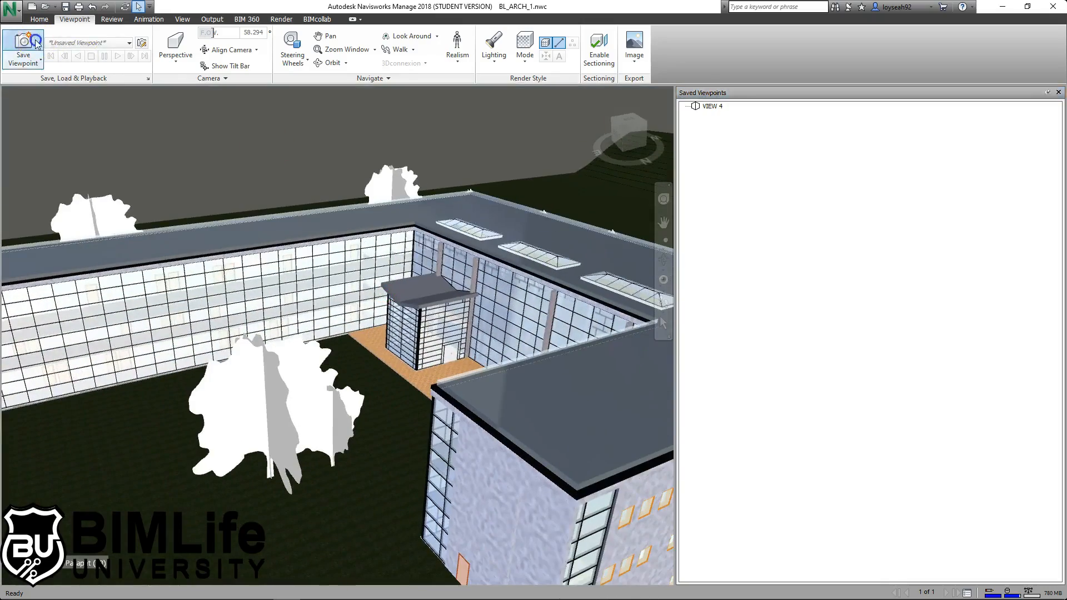
{"action": "left_click", "coordinate": [24, 45]}
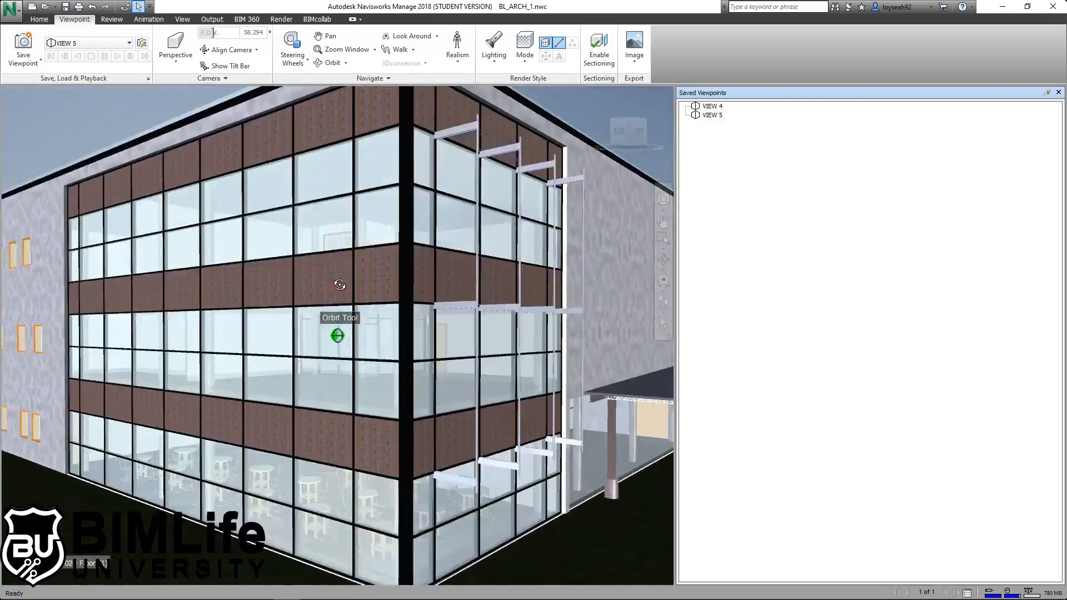
{"action": "middle_click_drag", "start_coordinate": [340, 285], "coordinate": [335, 289], "text": "shift"}
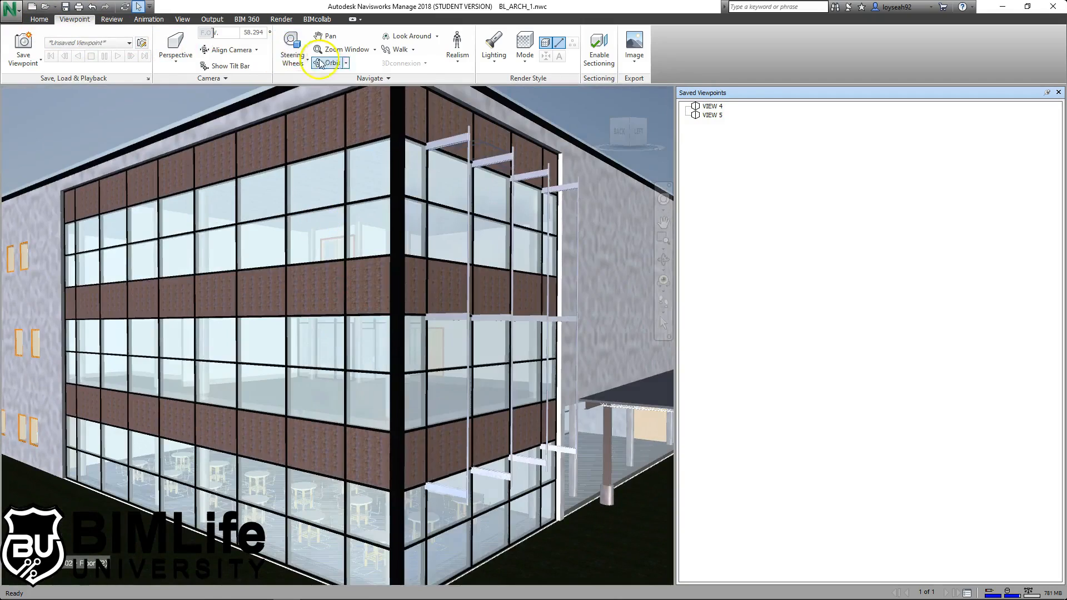
{"action": "left_click", "coordinate": [24, 44]}
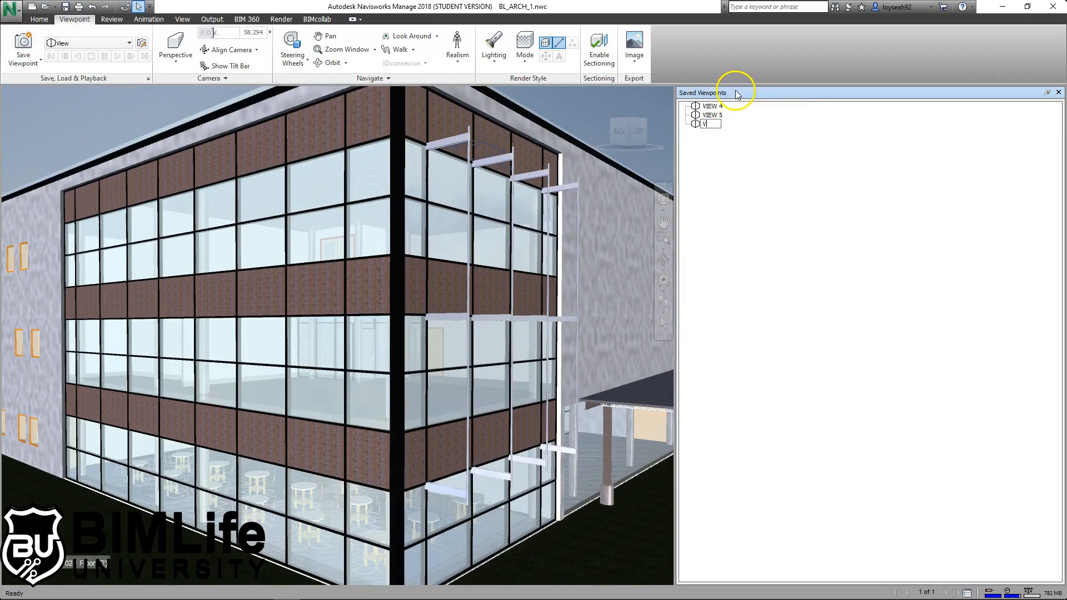
{"action": "type", "text": "VIEW 6"}
{"action": "key", "text": "Return"}
- Create a CONTRACTOR folder and move VIEW 4, VIEW 5 and VIEW 6 into it
{"action": "right_click", "coordinate": [737, 196]}
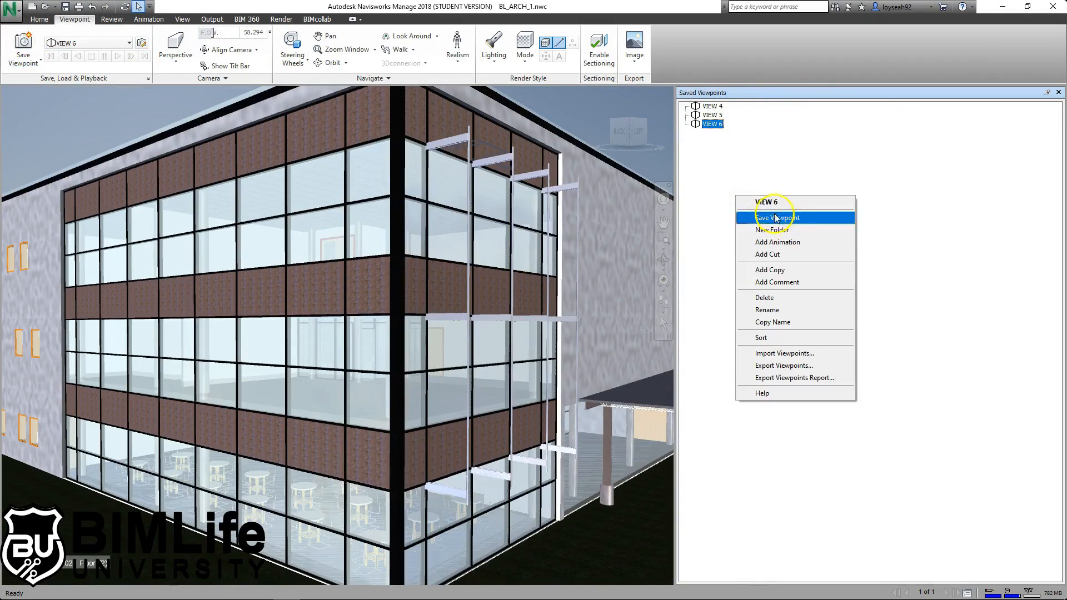
{"action": "left_click", "coordinate": [783, 231]}
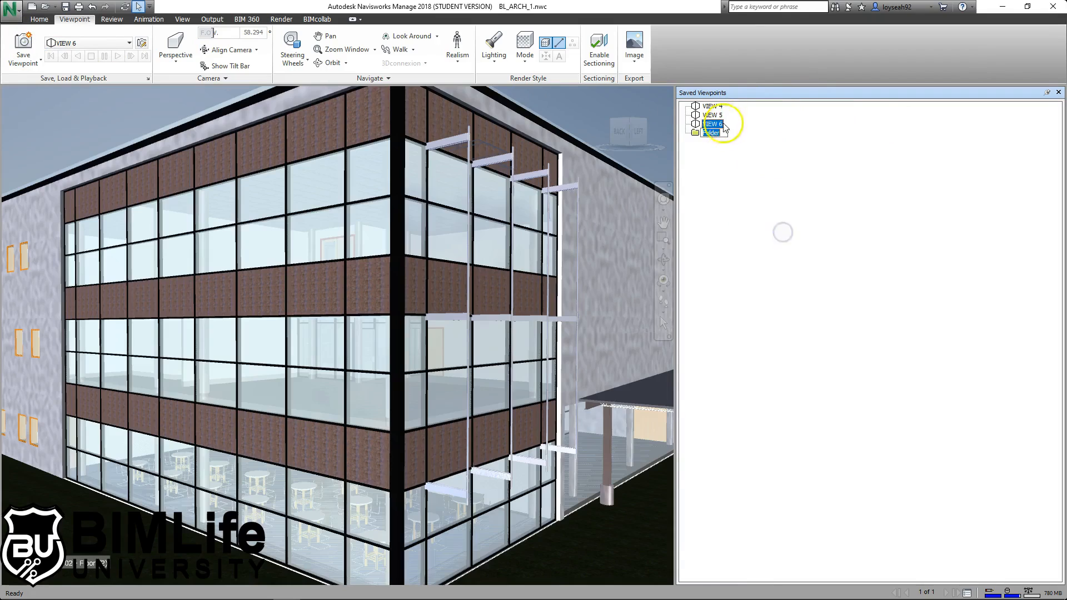
{"action": "left_click", "coordinate": [764, 132]}
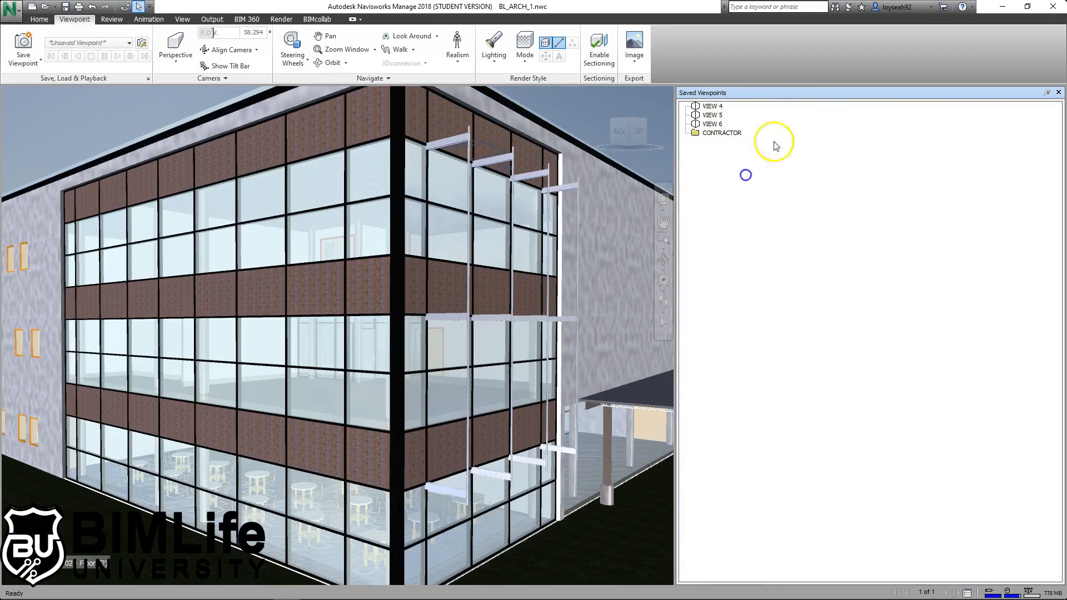
{"action": "left_click", "coordinate": [695, 106]}
{"action": "left_click", "coordinate": [695, 123], "text": "shift"}
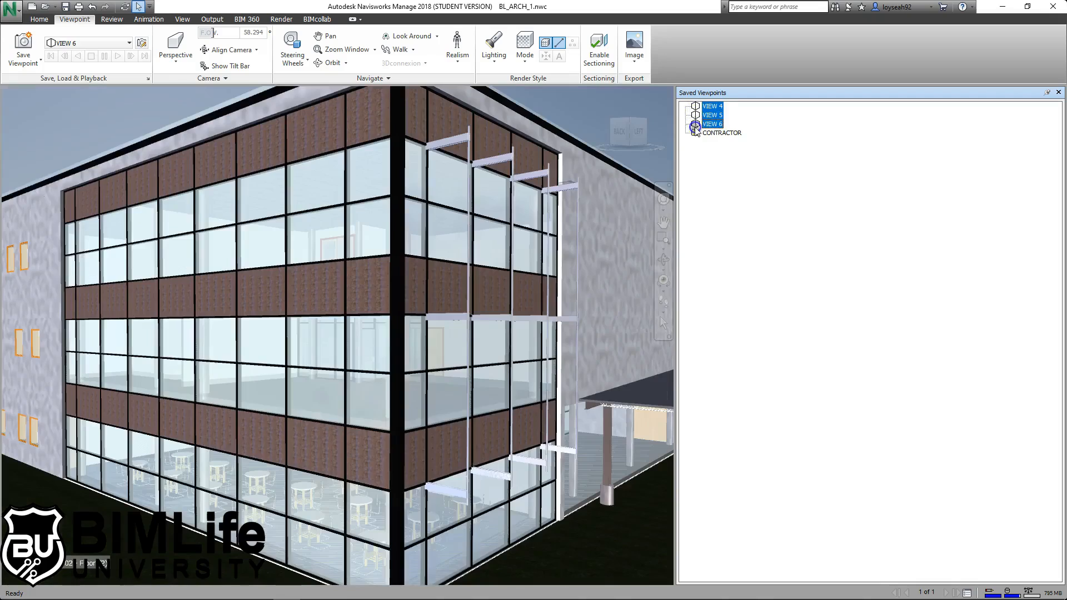
{"action": "left_click_drag", "start_coordinate": [698, 136], "coordinate": [696, 133]}
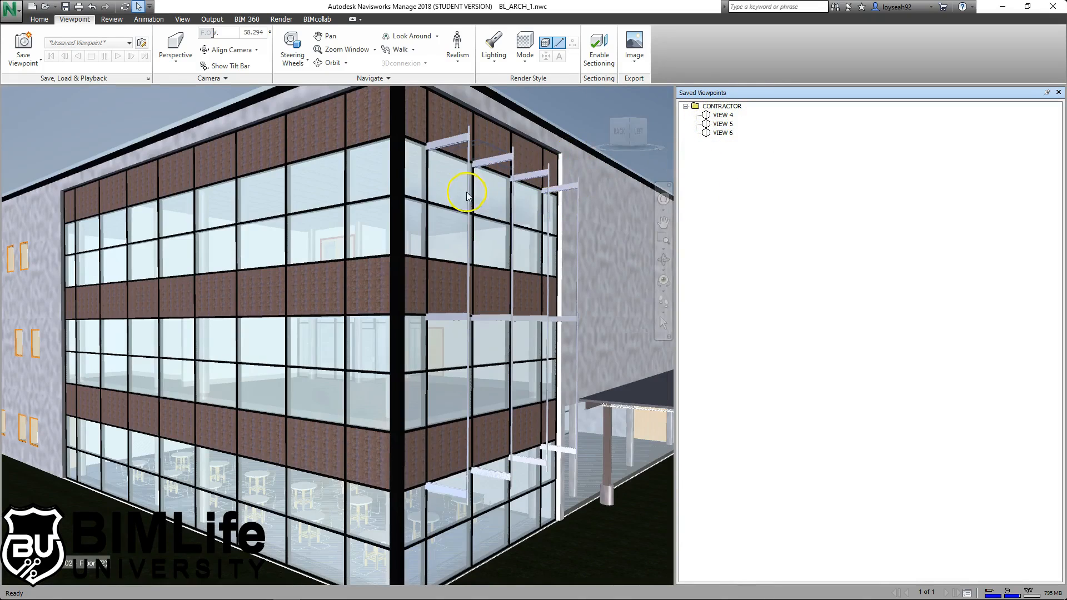
- Orbit to a raised angle showing the whole building roof
{"action": "scroll", "coordinate": [482, 184], "scroll_direction": "down", "scroll_amount": 5}
{"action": "scroll", "coordinate": [482, 183], "scroll_direction": "up", "scroll_amount": 2}
{"action": "middle_click_drag", "start_coordinate": [400, 254], "coordinate": [417, 349], "text": "shift"}
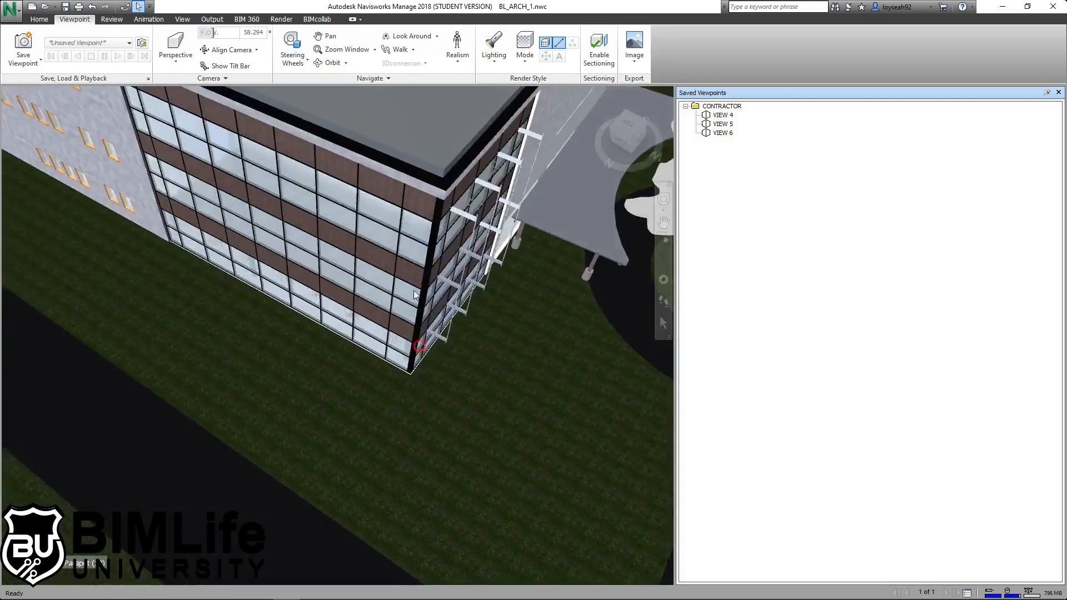
{"action": "scroll", "coordinate": [424, 188], "scroll_direction": "down", "scroll_amount": 3}
{"action": "middle_click_drag", "start_coordinate": [424, 188], "coordinate": [403, 353]}
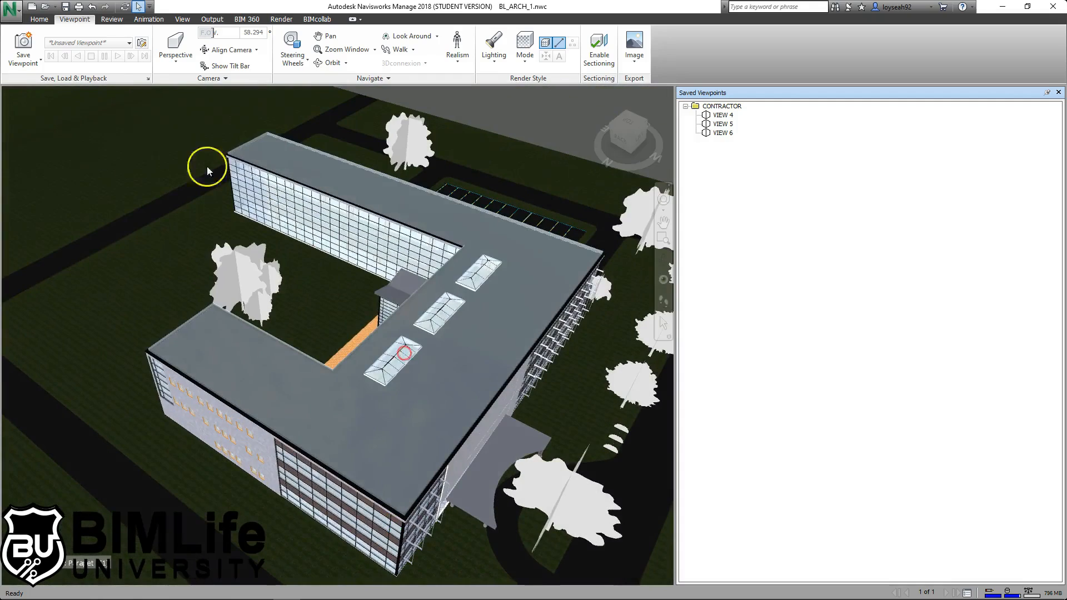
- Save the model under the new file name BL_ARCH_CONTRACTOR.nwf
{"action": "left_click", "coordinate": [66, 7]}
{"action": "left_click", "coordinate": [546, 487]}
{"action": "key", "text": "BackSpace"}
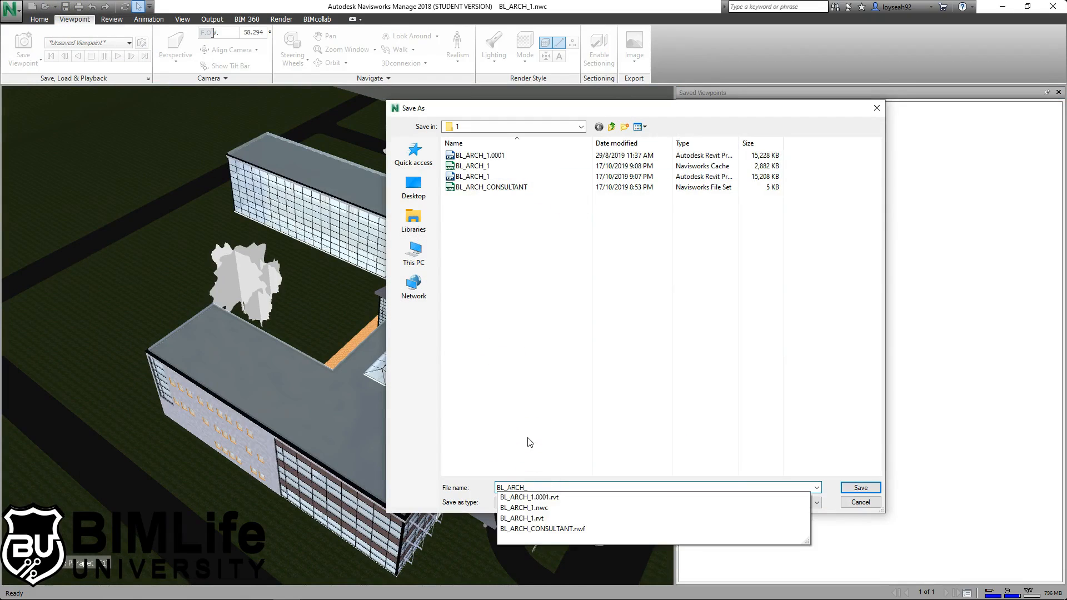
{"action": "type", "text": "CONTRACTOR"}
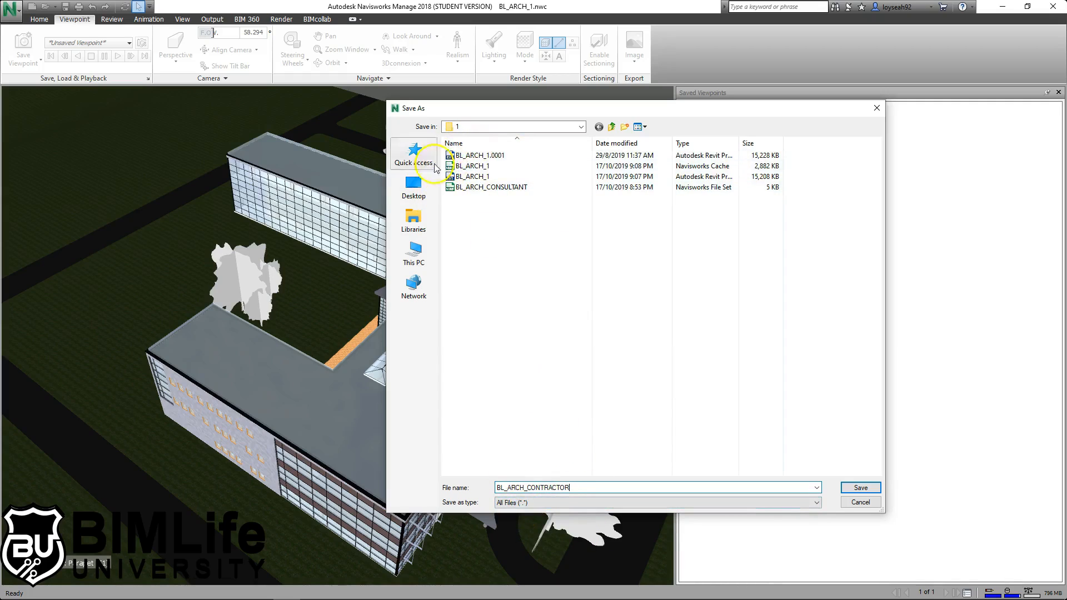
{"action": "left_click_drag", "start_coordinate": [506, 488], "coordinate": [540, 494]}
{"action": "left_click", "coordinate": [598, 489]}
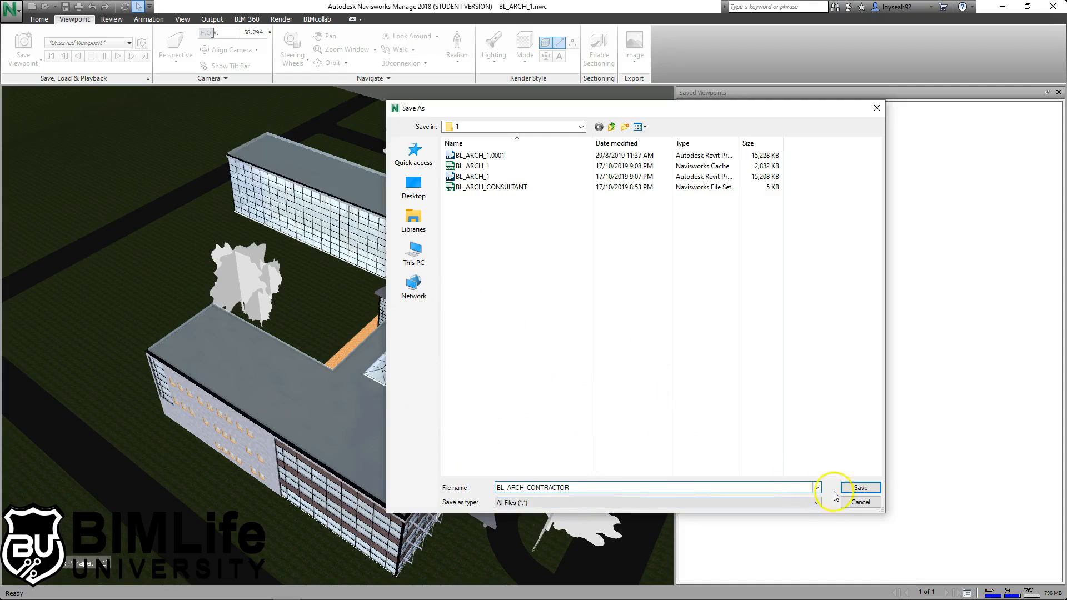
{"action": "left_click", "coordinate": [860, 488]}
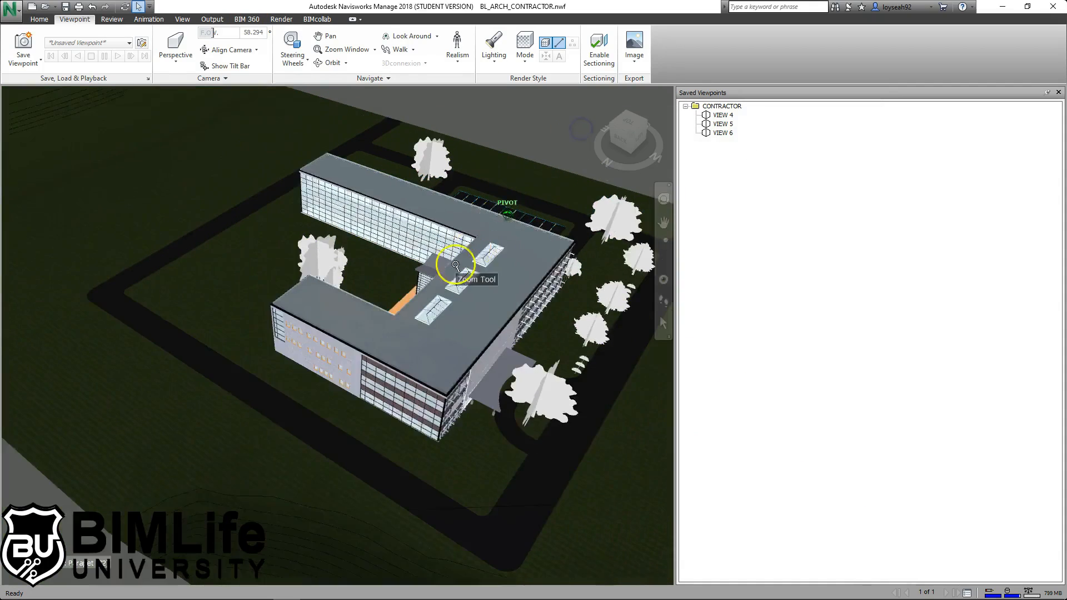
- Check the Quick Properties of the shade support and a roof element
{"action": "middle_click_drag", "start_coordinate": [455, 265], "coordinate": [458, 323]}
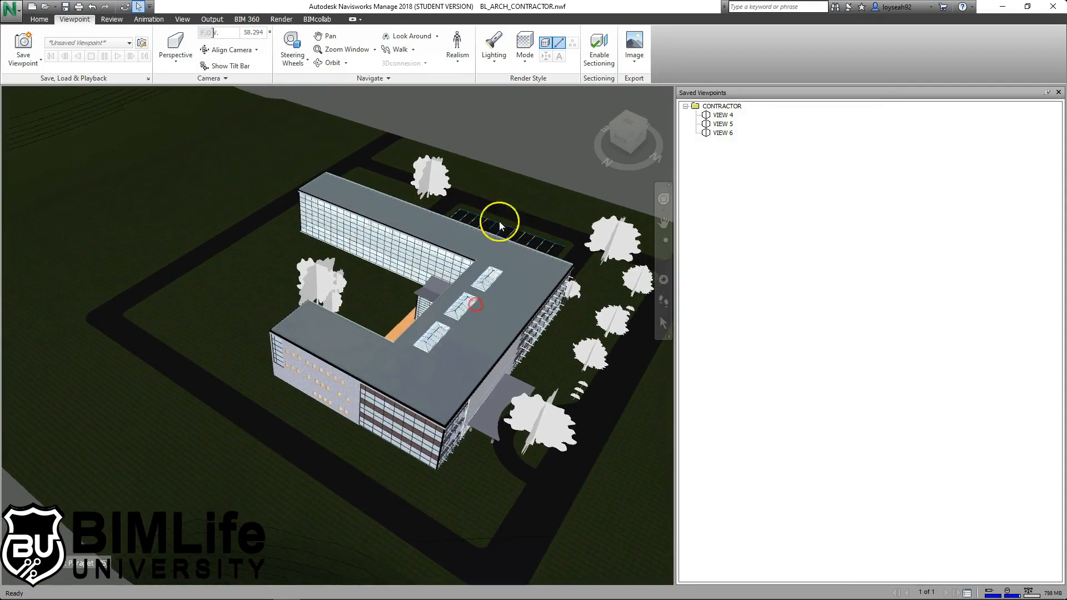
{"action": "mouse_move", "coordinate": [529, 298]}
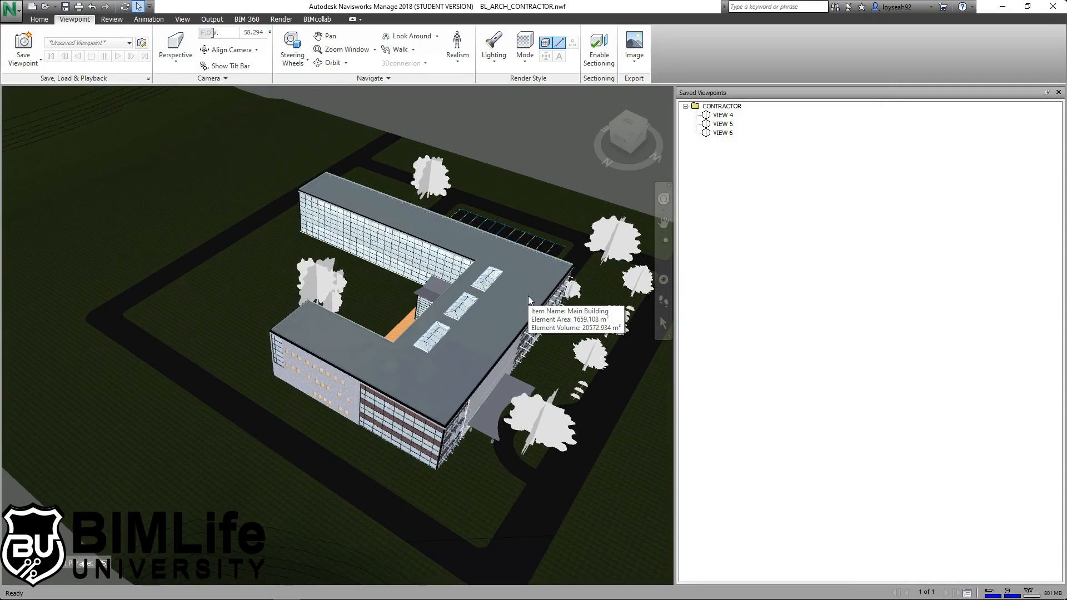
{"action": "left_click", "coordinate": [575, 282]}
{"action": "left_click", "coordinate": [408, 375]}
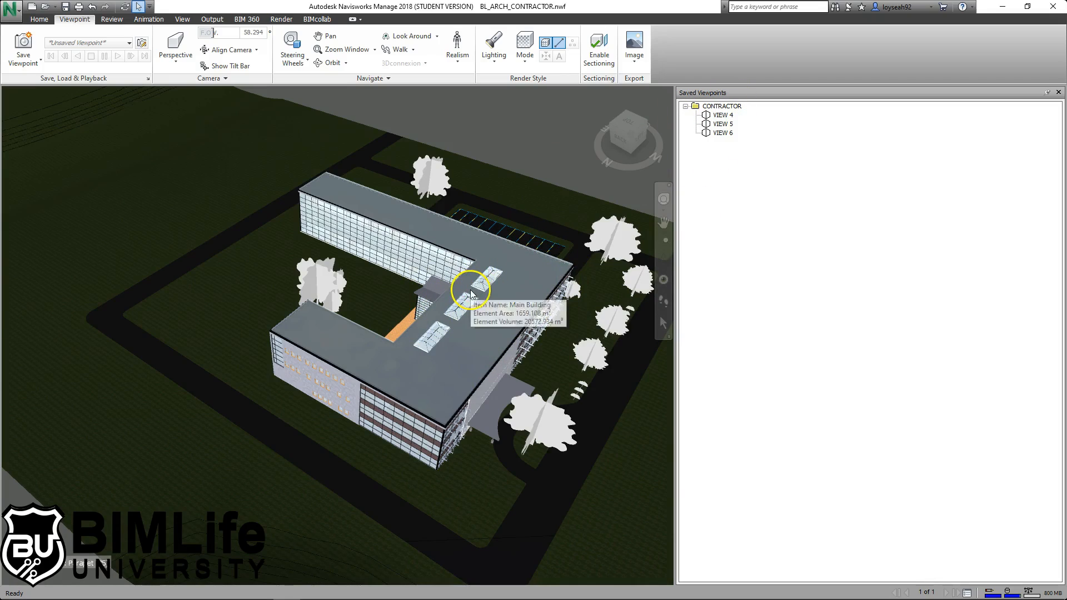
{"action": "mouse_move", "coordinate": [460, 279]}
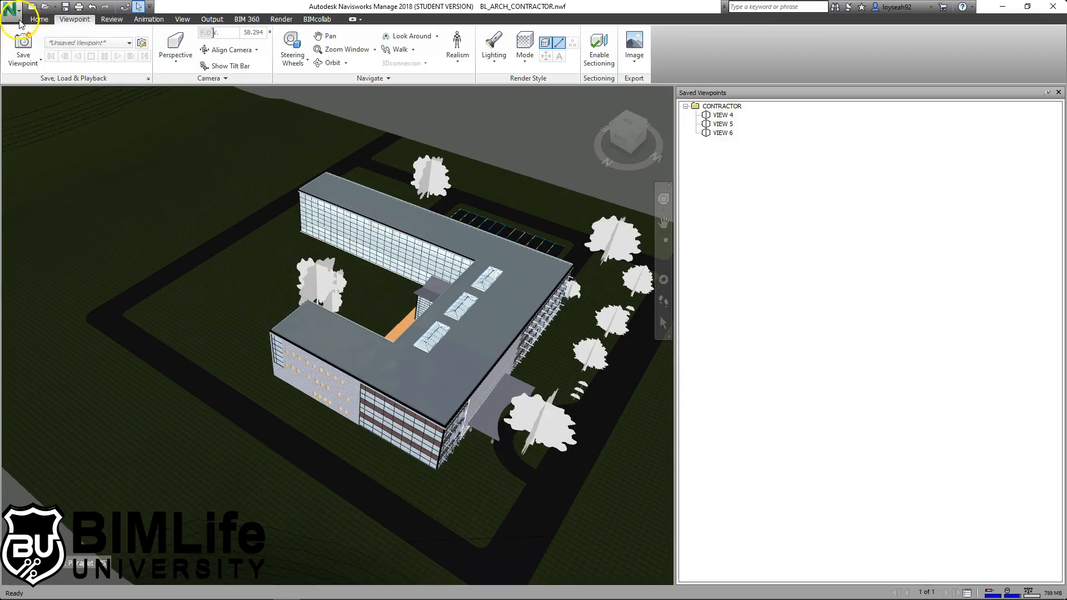
- Choose Append > Append from the Home tab
{"action": "left_click", "coordinate": [38, 19]}
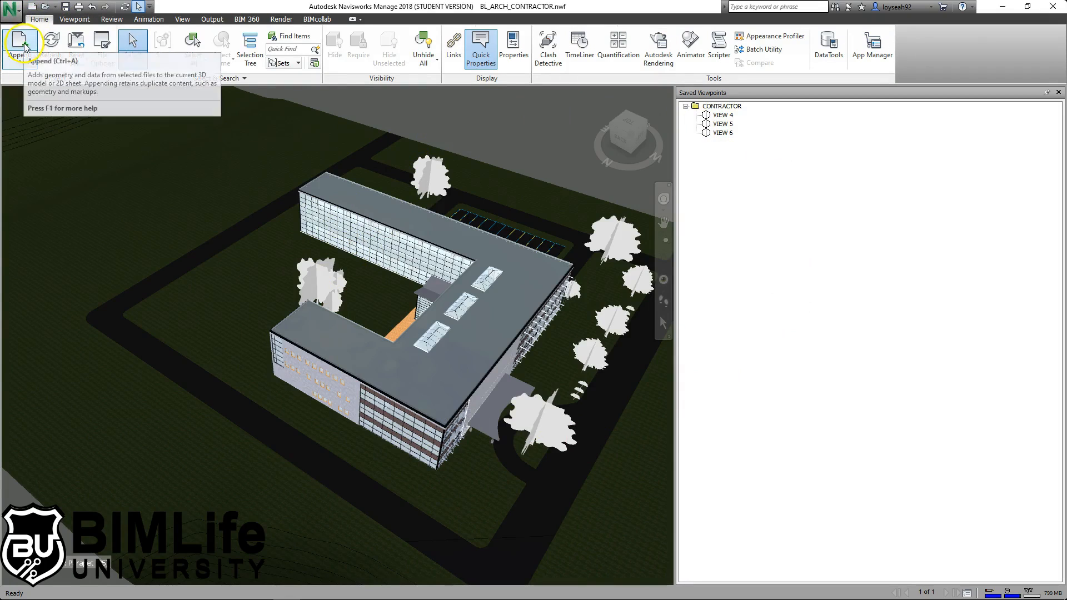
{"action": "left_click", "coordinate": [26, 63]}
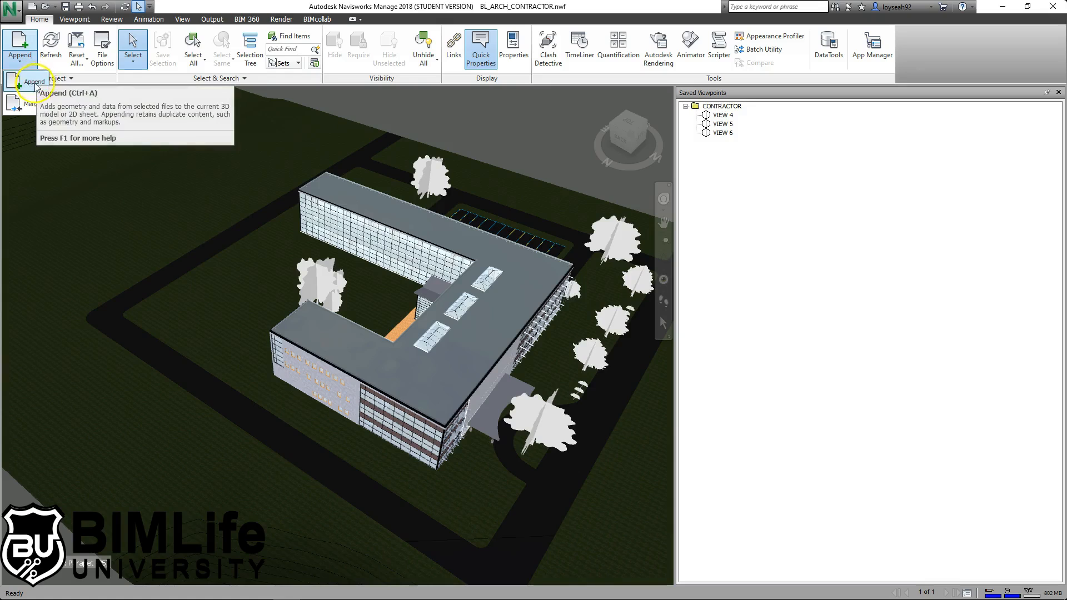
{"action": "left_click", "coordinate": [35, 83]}
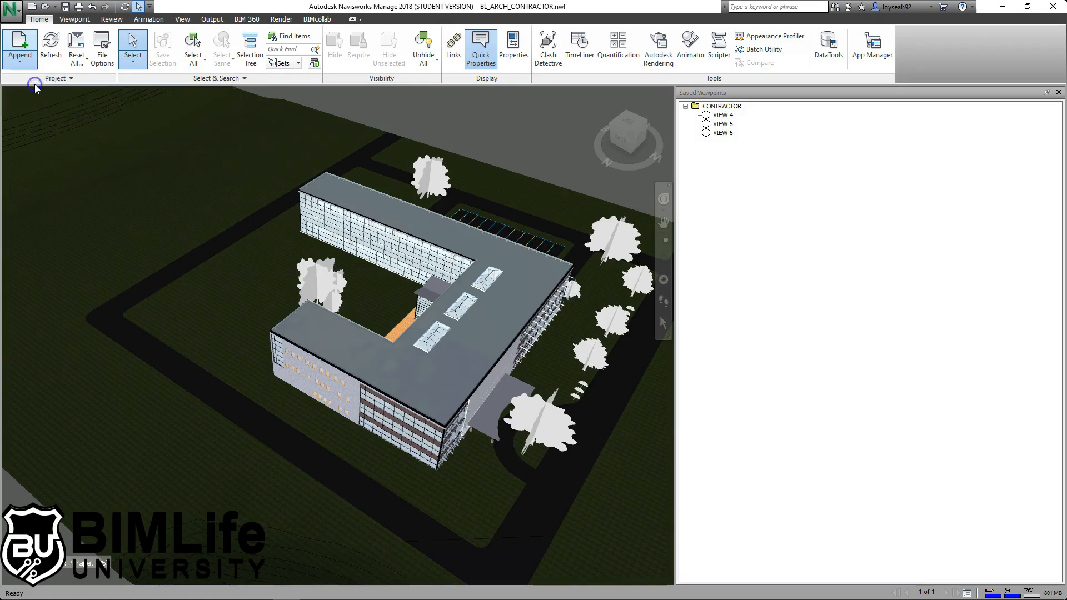
- Append the BL_ARCH_CONSULTANT file set to the contractor model
{"action": "left_click_drag", "start_coordinate": [558, 108], "coordinate": [500, 112]}
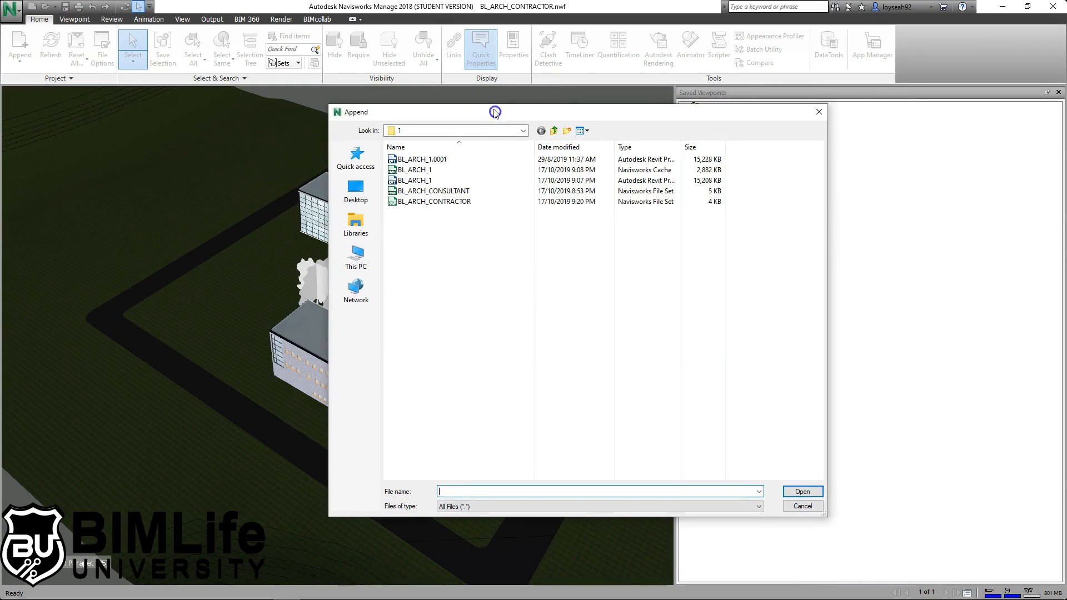
{"action": "left_click", "coordinate": [481, 192]}
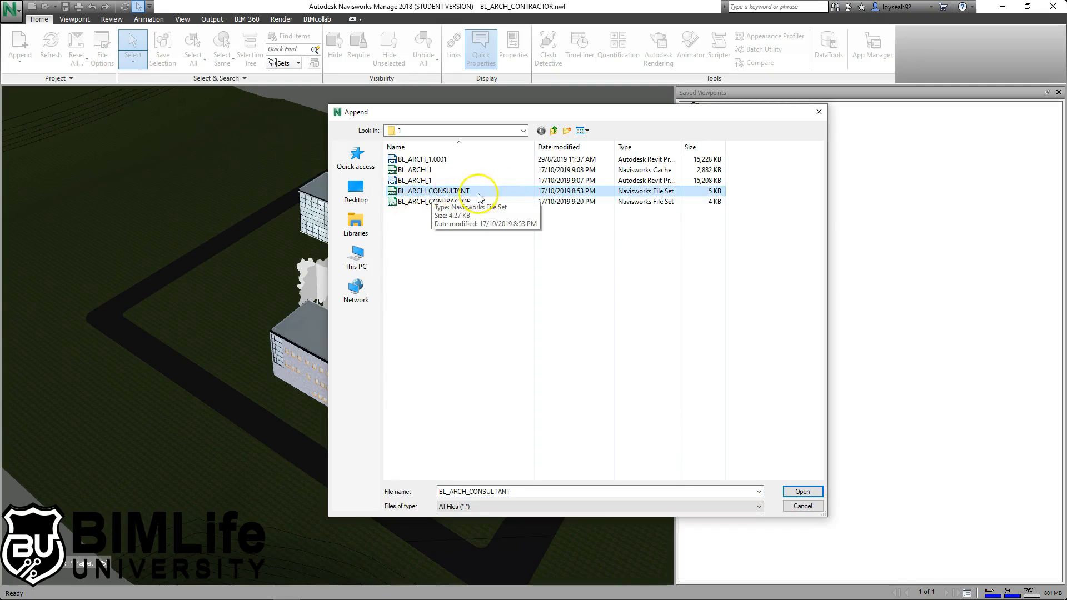
{"action": "left_click", "coordinate": [801, 492]}
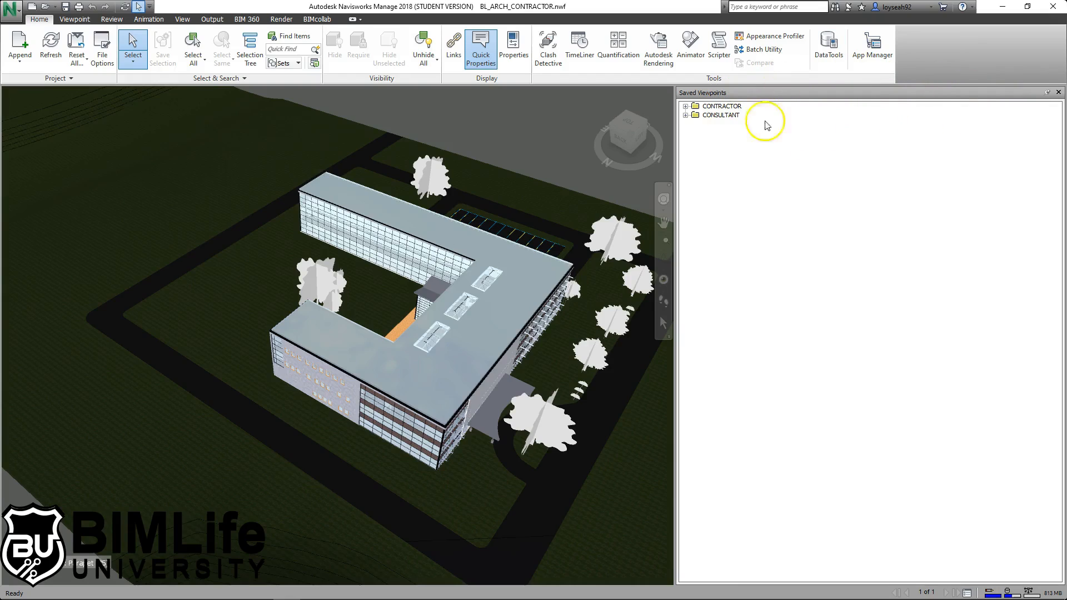
- Expand CONTRACTOR and CONSULTANT folders and step through VIEW 1–6, ending on VIEW 4
{"action": "left_click", "coordinate": [686, 106]}
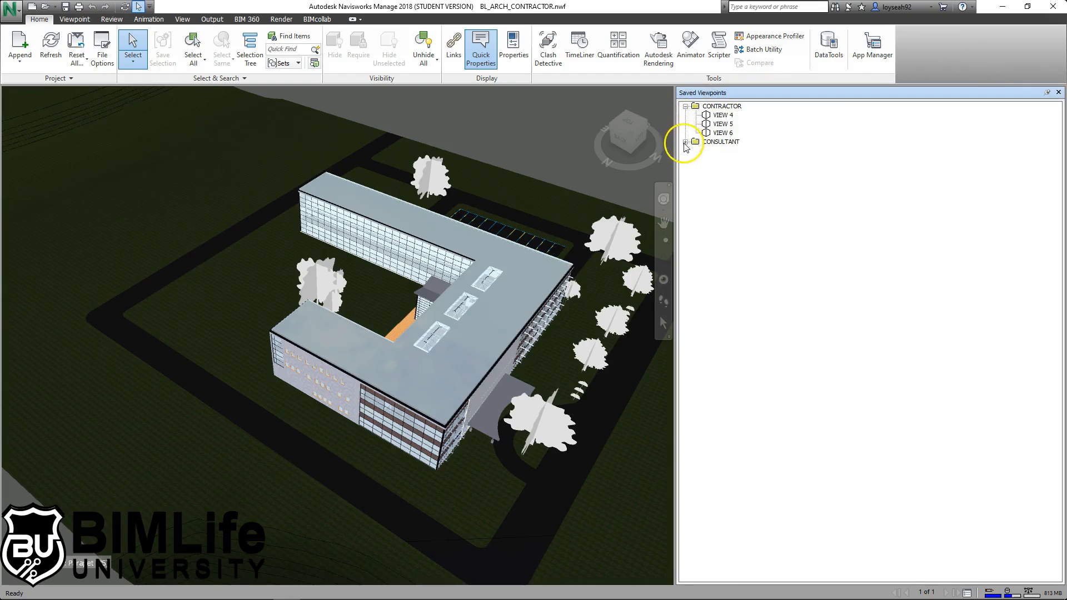
{"action": "left_click", "coordinate": [686, 141]}
{"action": "left_click", "coordinate": [724, 151]}
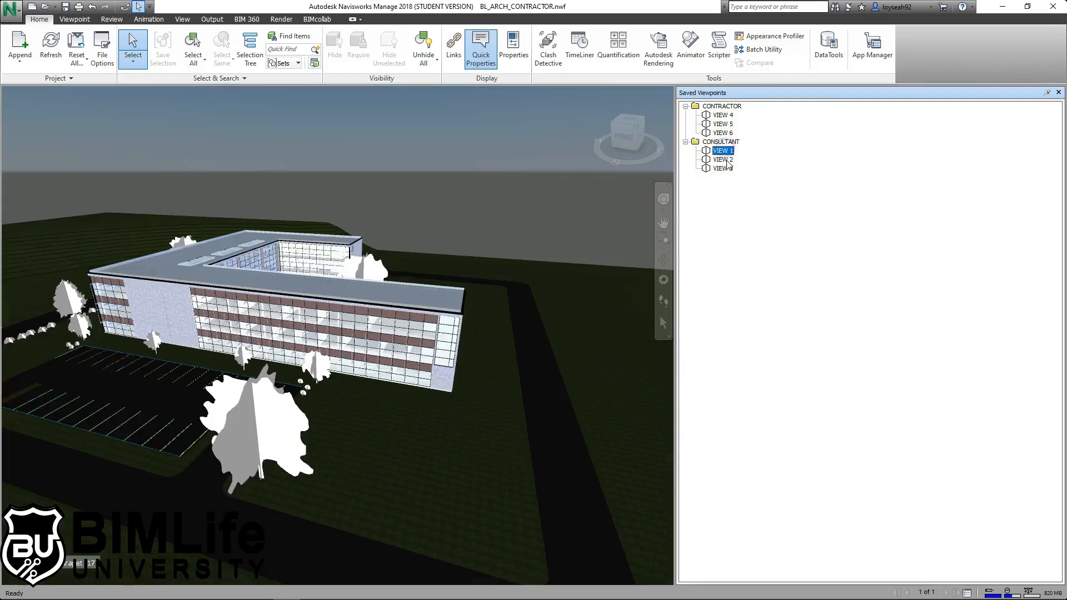
{"action": "left_click", "coordinate": [724, 160]}
{"action": "left_click", "coordinate": [723, 169]}
{"action": "left_click", "coordinate": [723, 115]}
{"action": "left_click", "coordinate": [727, 124]}
{"action": "left_click", "coordinate": [724, 133]}
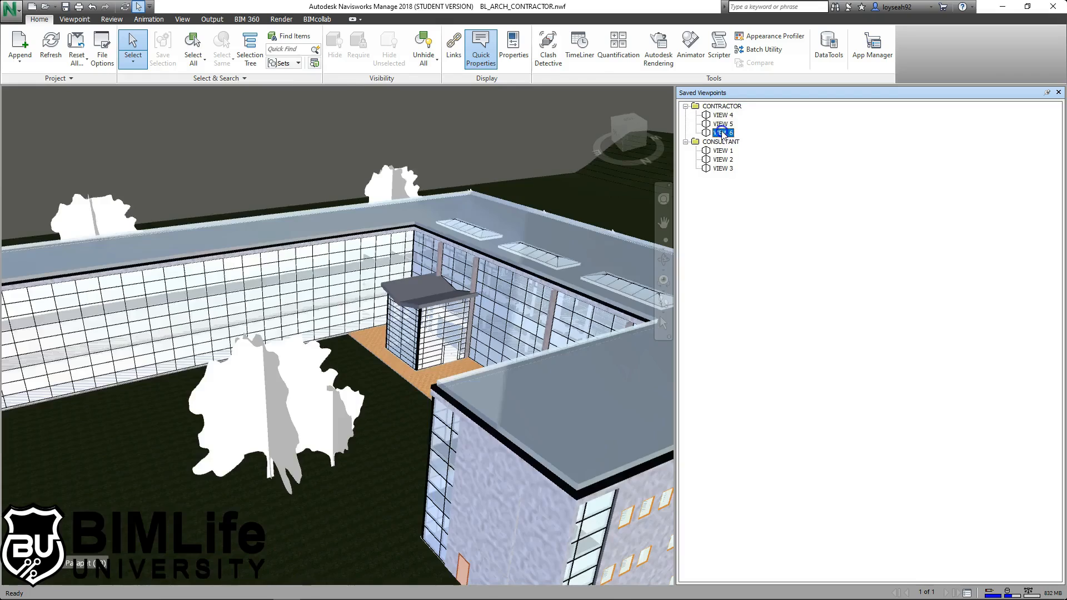
{"action": "left_click", "coordinate": [723, 124]}
{"action": "left_click", "coordinate": [728, 115]}
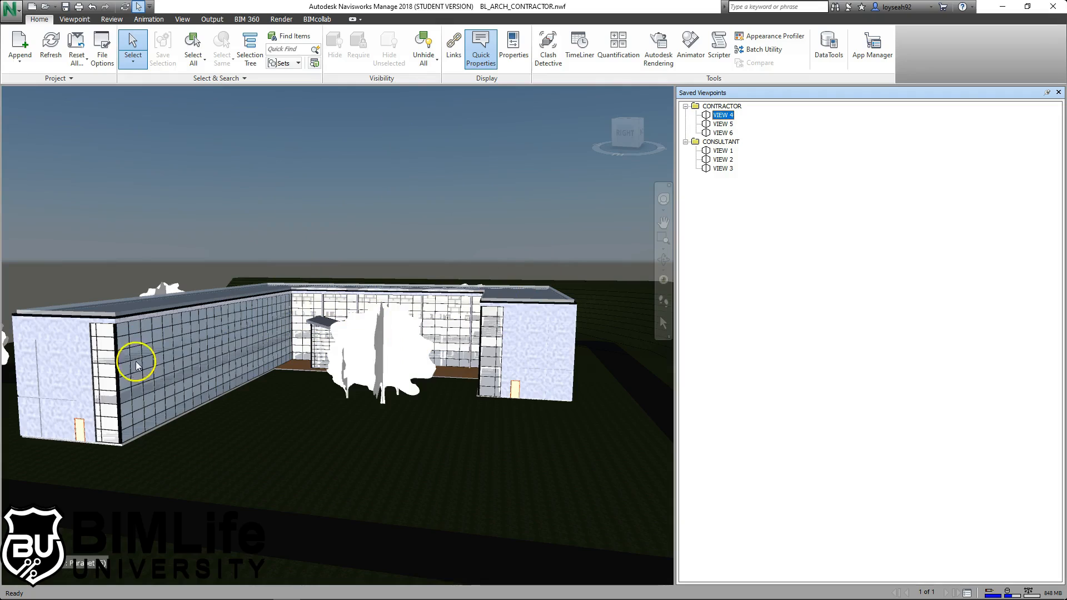
- Select the end wall of the right wing and hide it
{"action": "left_click", "coordinate": [442, 198]}
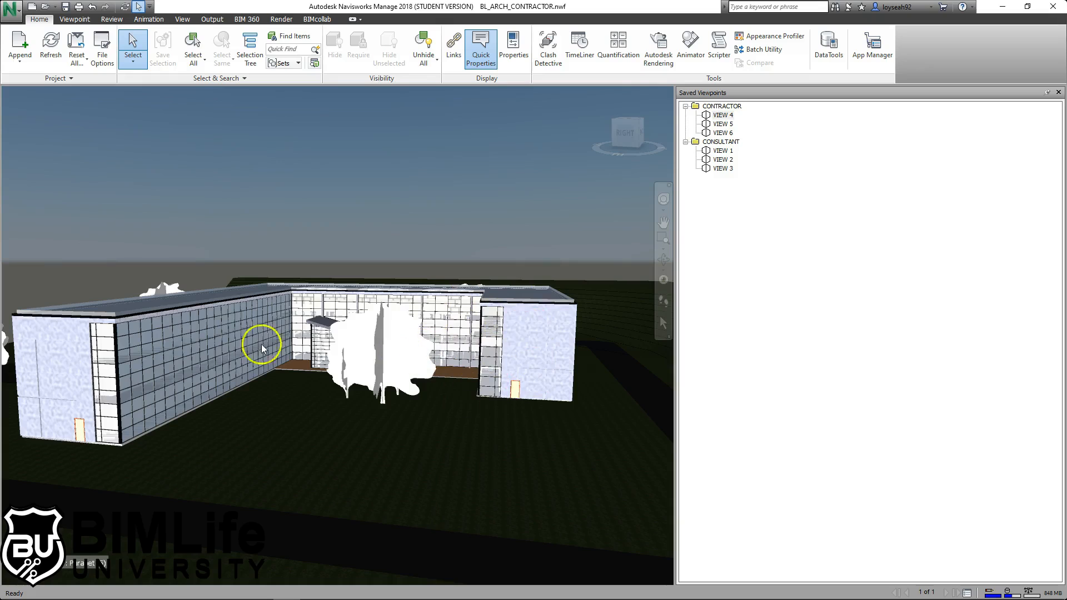
{"action": "mouse_move", "coordinate": [424, 340]}
{"action": "middle_mouse_down"}
{"action": "mouse_move", "coordinate": [443, 342]}
{"action": "mouse_move", "coordinate": [433, 343]}
{"action": "middle_mouse_up"}
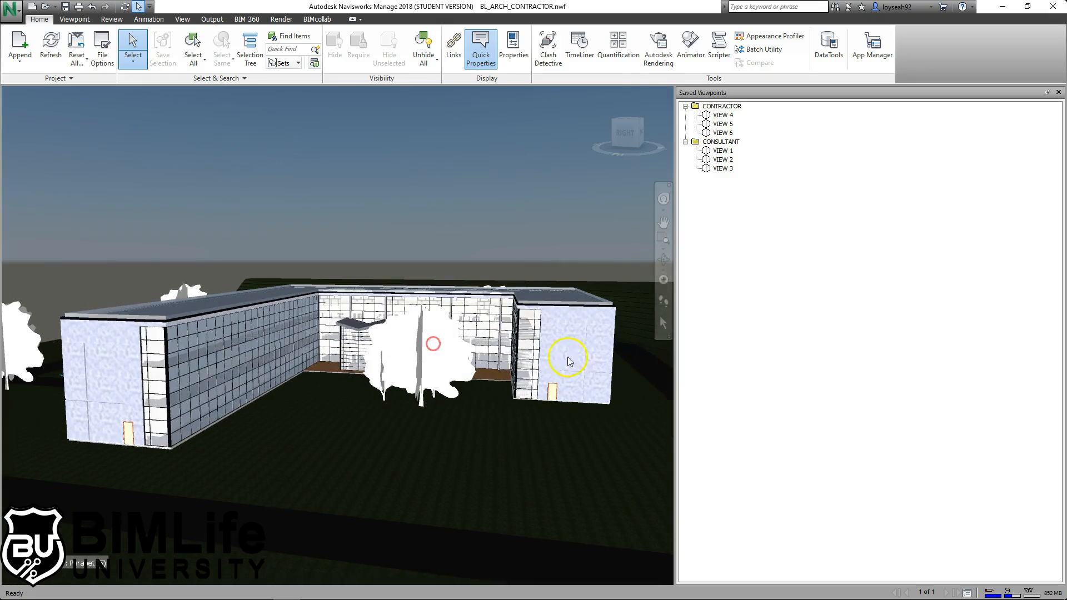
{"action": "left_click", "coordinate": [575, 329]}
{"action": "middle_click_drag", "start_coordinate": [565, 346], "coordinate": [484, 357]}
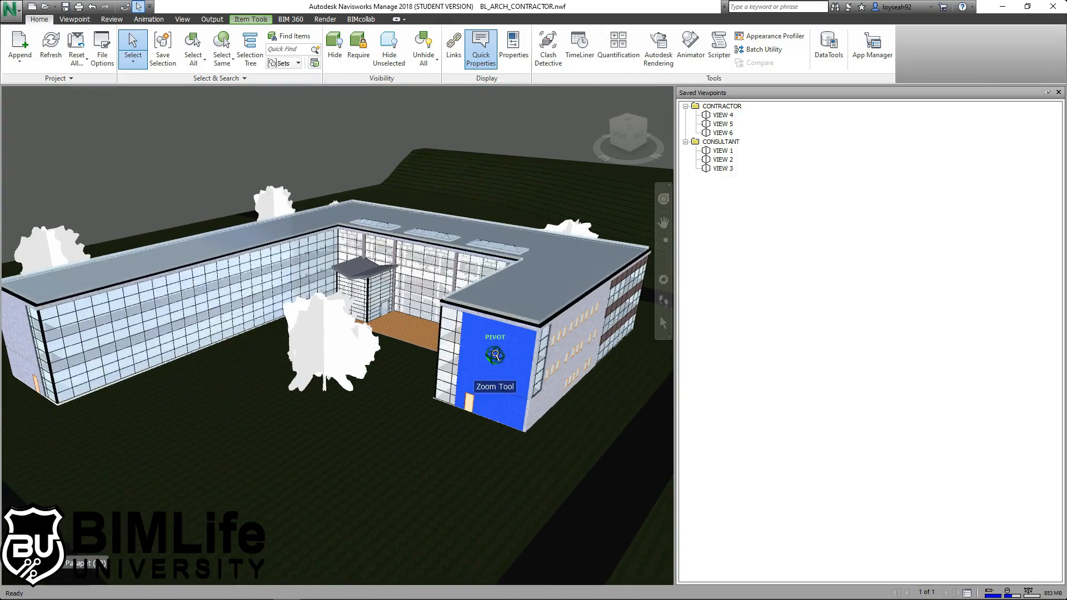
{"action": "left_click", "coordinate": [336, 51]}
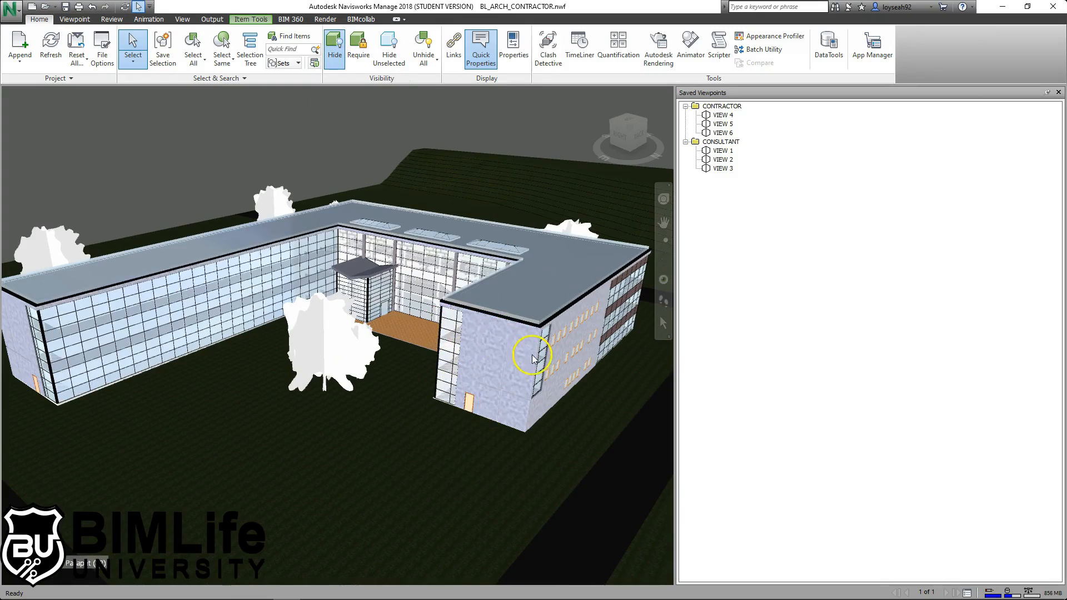
- Hide the wall panel behind the end wall to expose the staircase, then clear the selection
{"action": "left_click", "coordinate": [477, 358]}
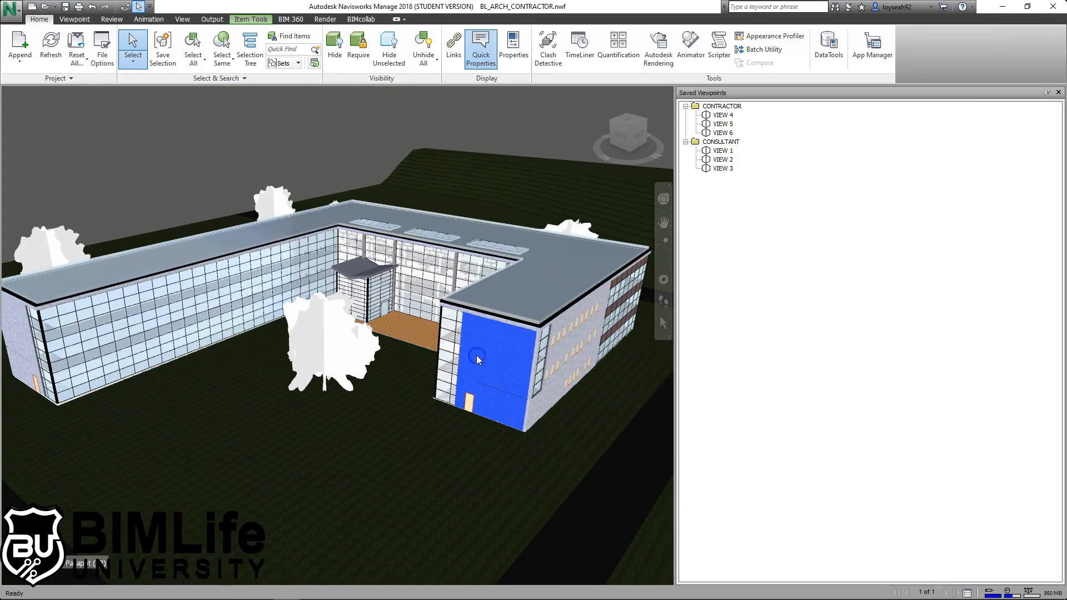
{"action": "left_click", "coordinate": [334, 47]}
{"action": "scroll", "coordinate": [524, 366], "scroll_direction": "up", "scroll_amount": 2}
{"action": "scroll", "coordinate": [524, 366], "scroll_direction": "up", "scroll_amount": 2}
{"action": "left_click", "coordinate": [533, 294]}
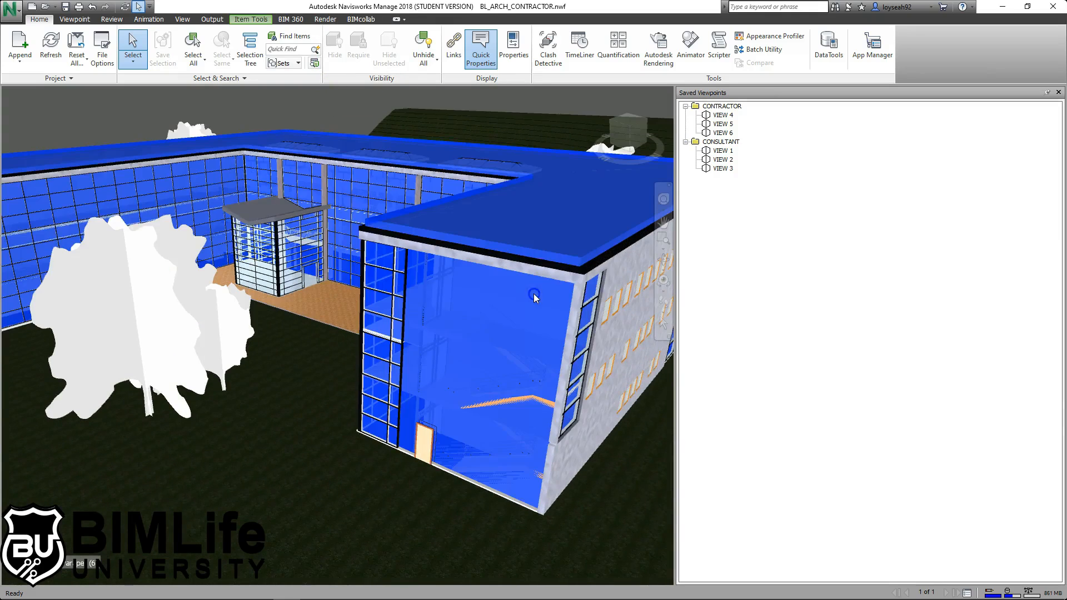
{"action": "left_click", "coordinate": [508, 110]}
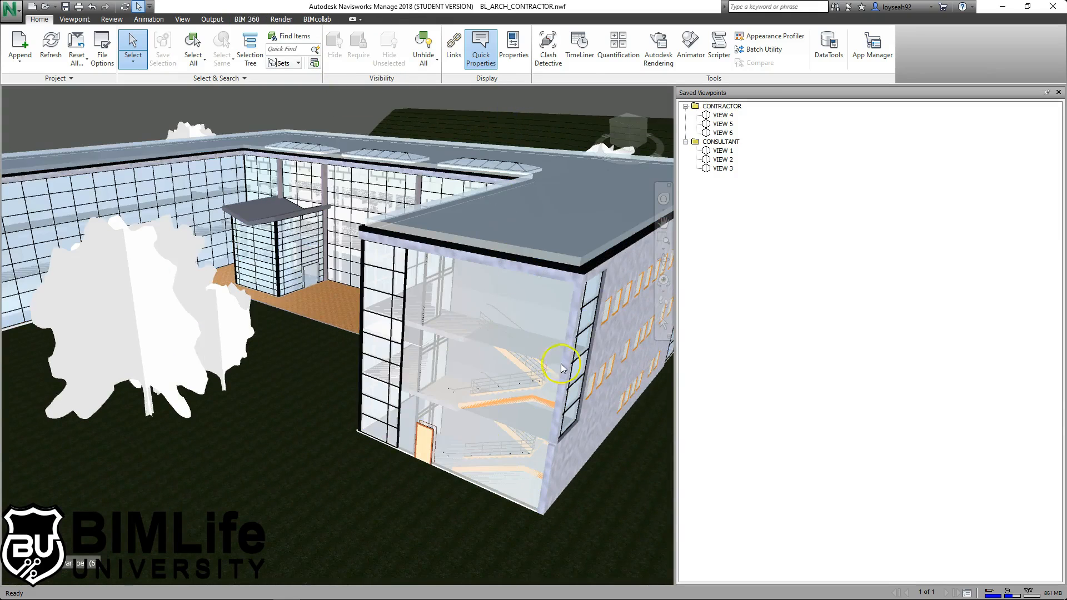
- Zoom back out and bring up the Append options
{"action": "scroll", "coordinate": [555, 333], "scroll_direction": "down", "scroll_amount": 3}
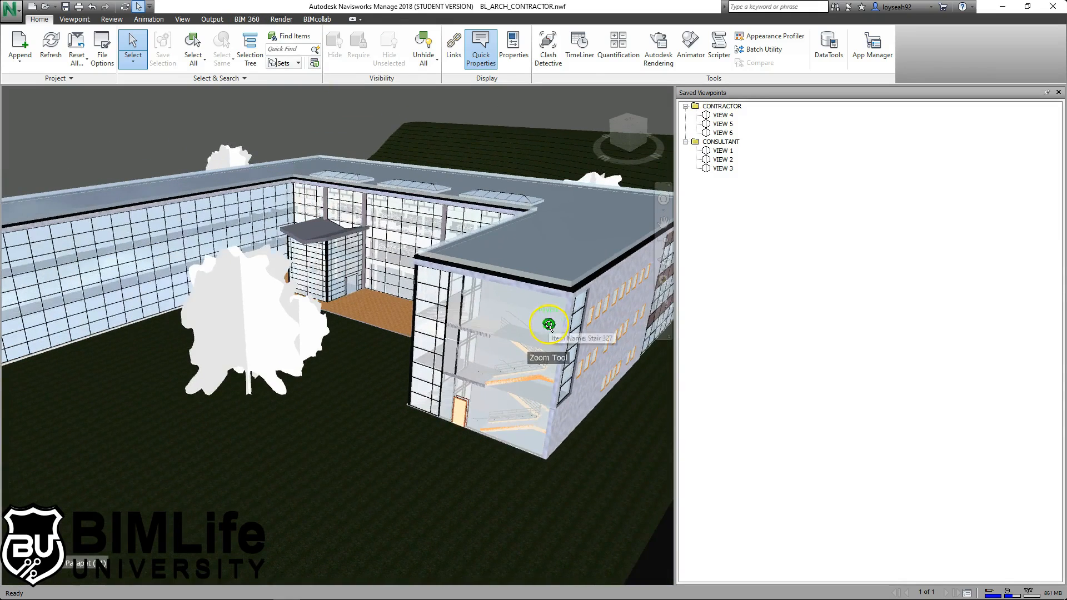
{"action": "scroll", "coordinate": [524, 309], "scroll_direction": "down", "scroll_amount": 2}
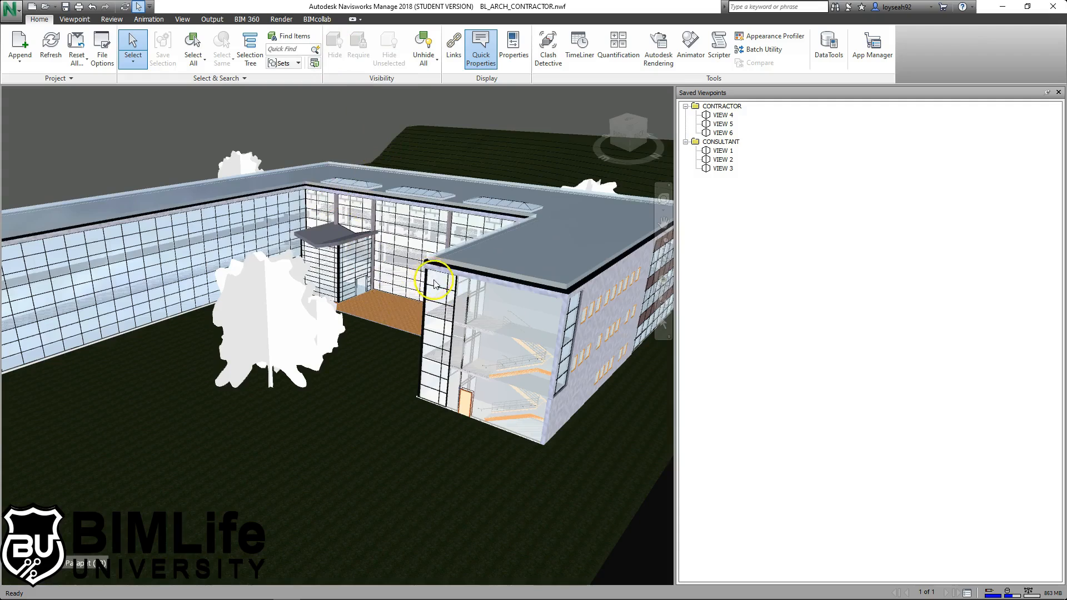
{"action": "scroll", "coordinate": [433, 276], "scroll_direction": "down", "scroll_amount": 1}
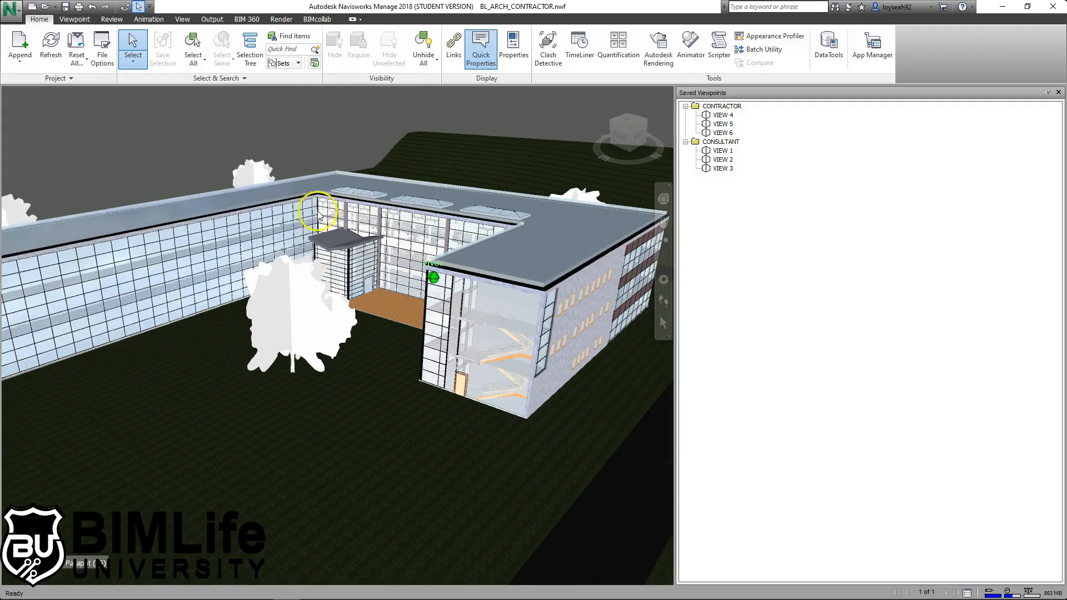
{"action": "left_click", "coordinate": [31, 61]}
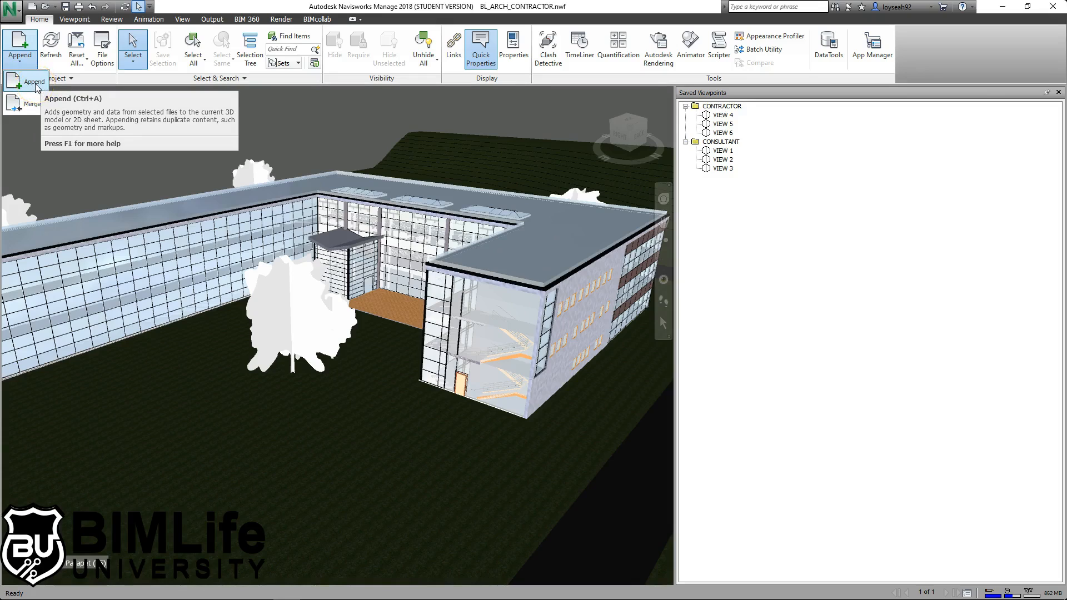
{"action": "left_click", "coordinate": [270, 132]}
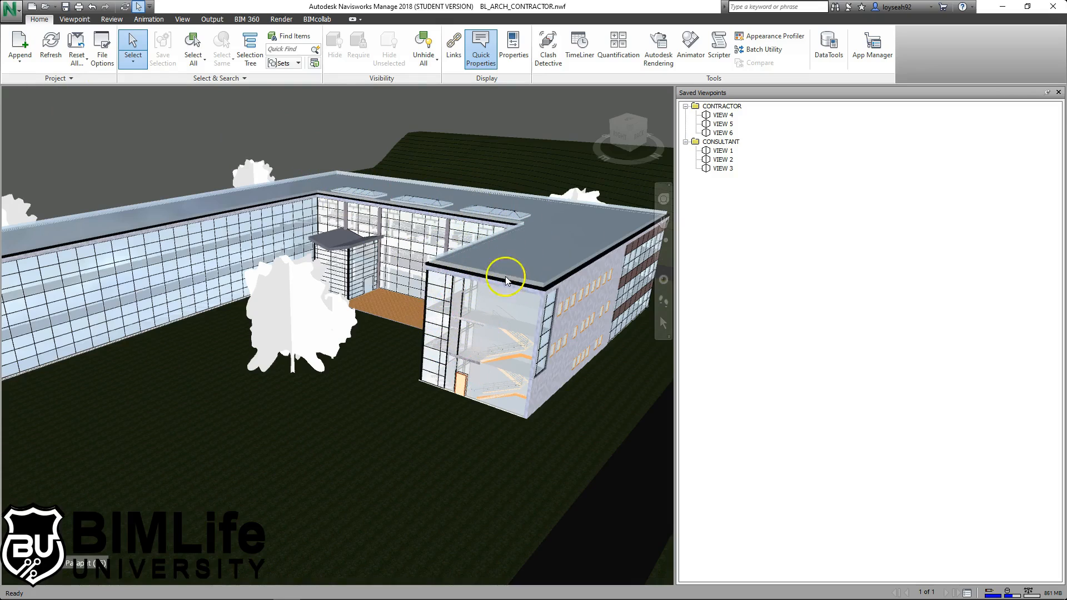
{"action": "left_click", "coordinate": [721, 106]}
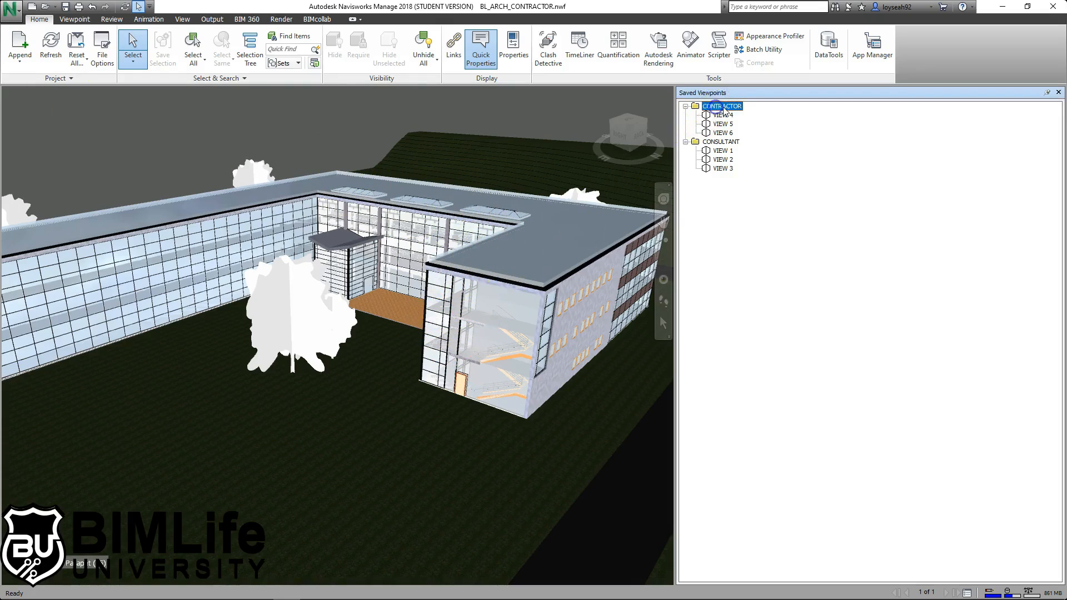
{"action": "left_click", "coordinate": [720, 142]}
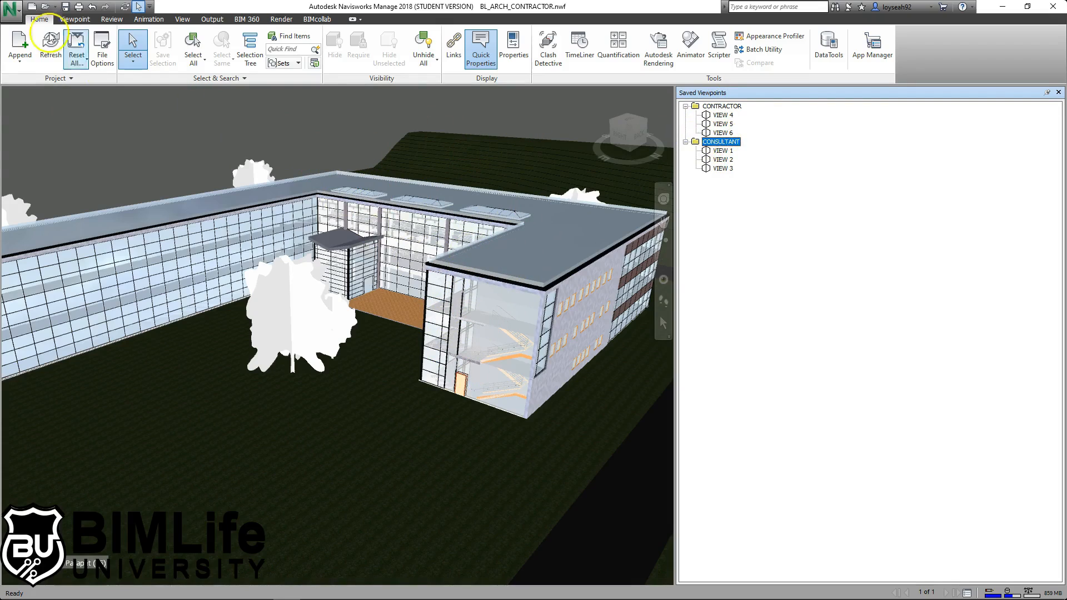
{"action": "left_click", "coordinate": [20, 60]}
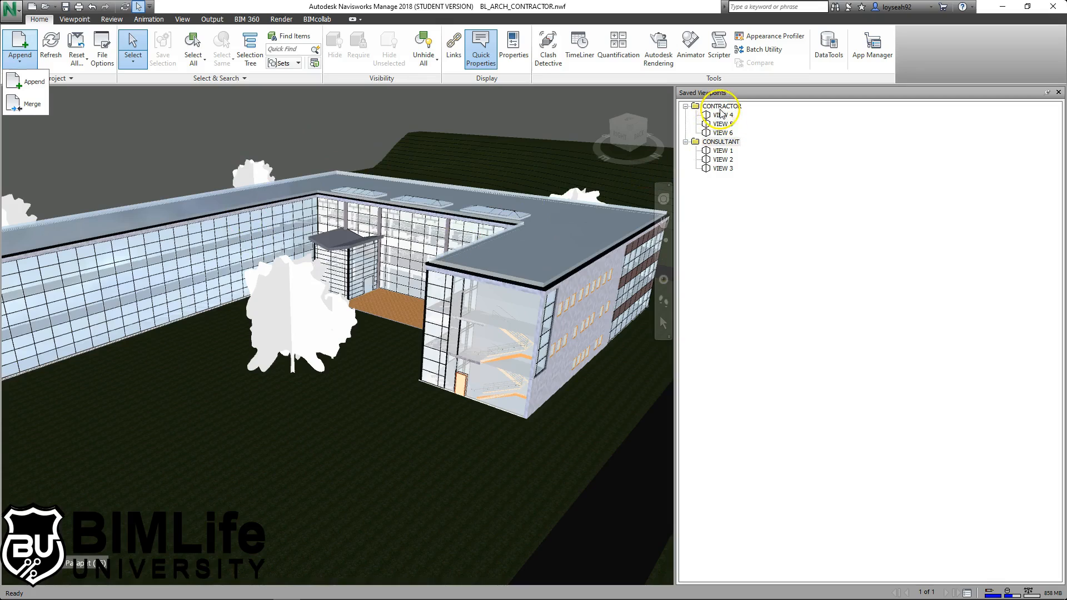
{"action": "left_click", "coordinate": [318, 121]}
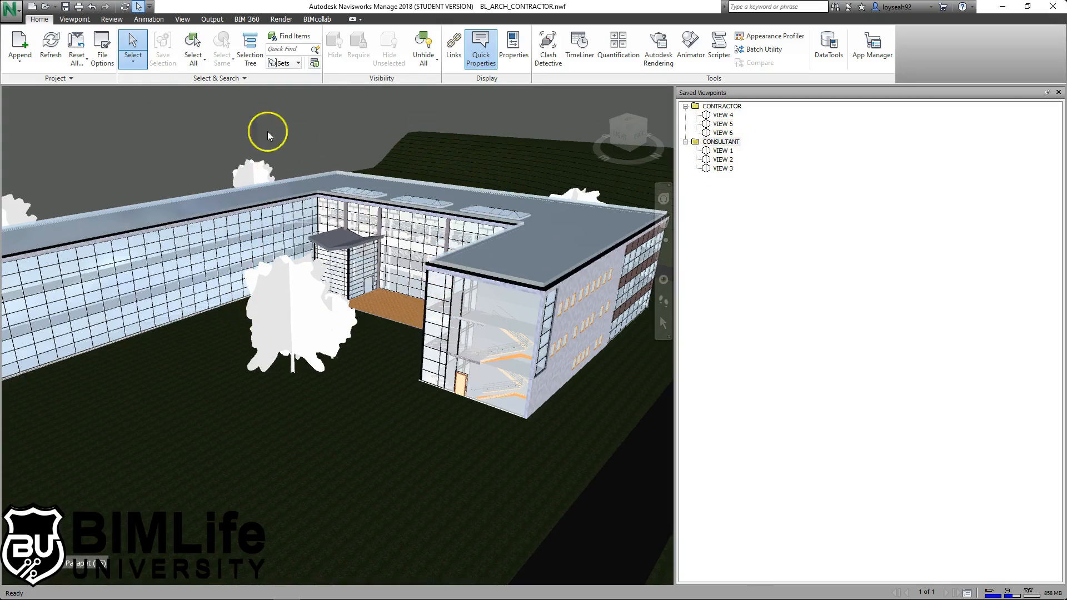
{"action": "left_click", "coordinate": [20, 58]}
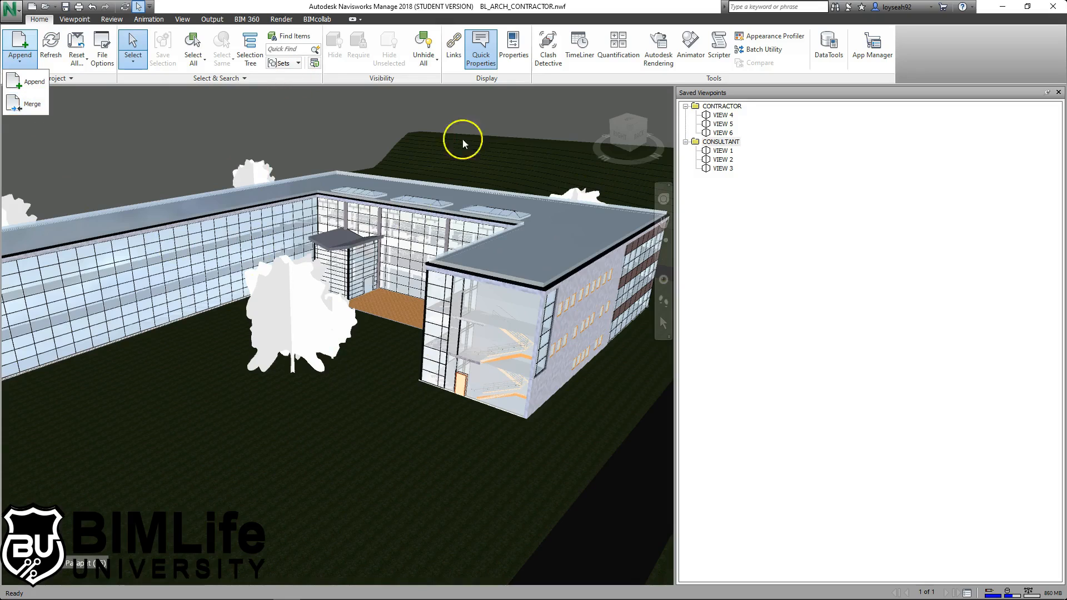
{"action": "left_click", "coordinate": [245, 139]}
{"action": "scroll", "coordinate": [432, 265], "scroll_direction": "down", "scroll_amount": 3}
{"action": "middle_click_drag", "start_coordinate": [351, 253], "coordinate": [395, 273]}
{"action": "middle_click_drag", "start_coordinate": [395, 186], "coordinate": [344, 161]}
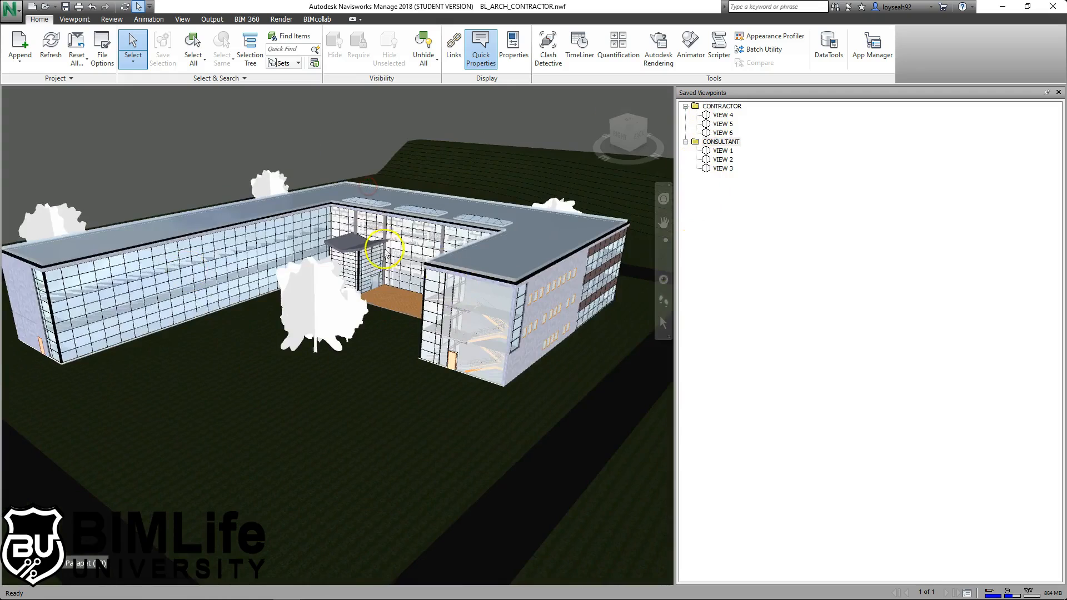
{"action": "middle_click_drag", "start_coordinate": [375, 244], "coordinate": [396, 281]}
{"action": "scroll", "coordinate": [397, 307], "scroll_direction": "down", "scroll_amount": 1}
{"action": "left_click", "coordinate": [20, 58]}
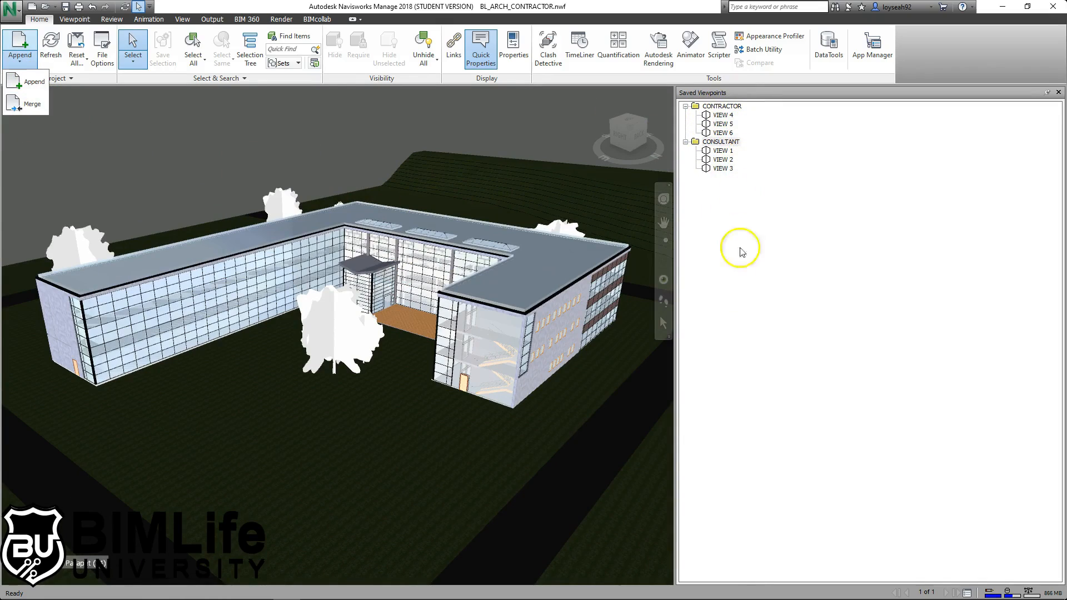
{"action": "left_click", "coordinate": [783, 282]}
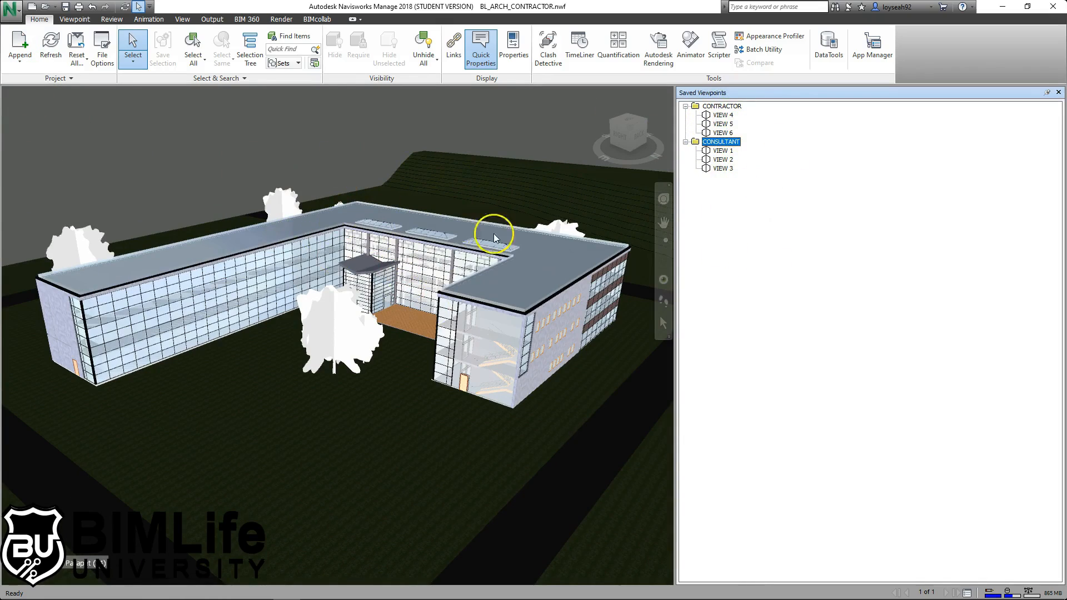
{"action": "left_click", "coordinate": [19, 60]}
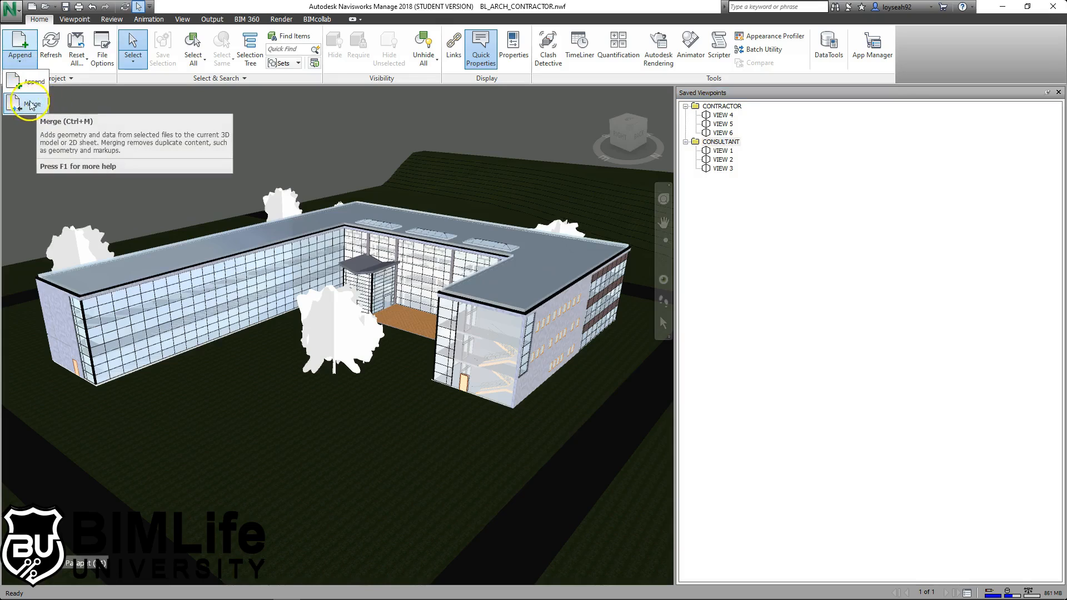
{"action": "left_click", "coordinate": [317, 153]}
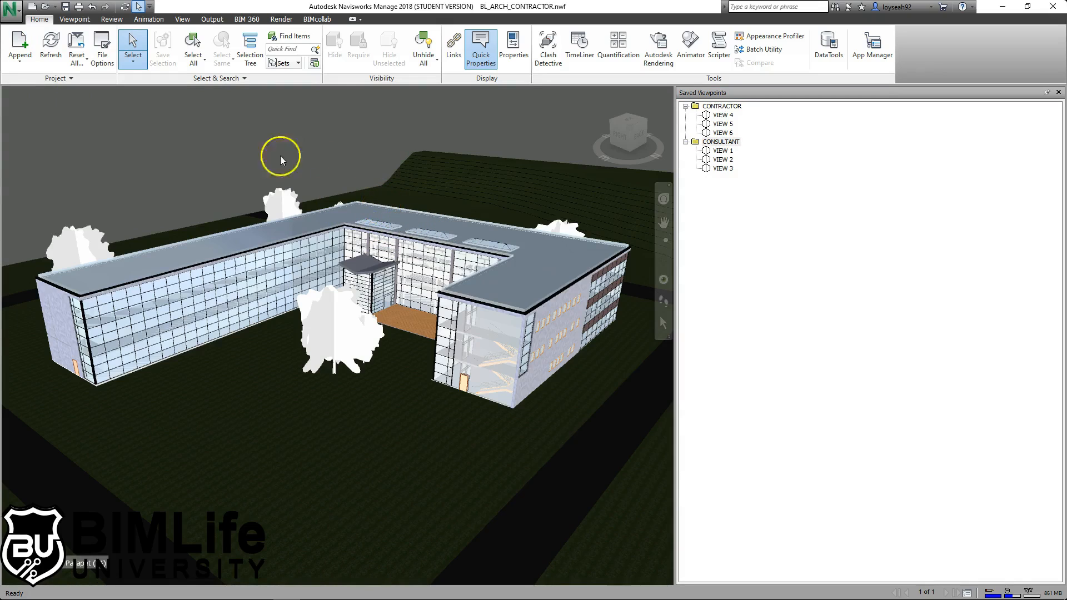
- Delete the linked BL_ARCH_1.rvt model from the Selection Tree
{"action": "left_click", "coordinate": [253, 55]}
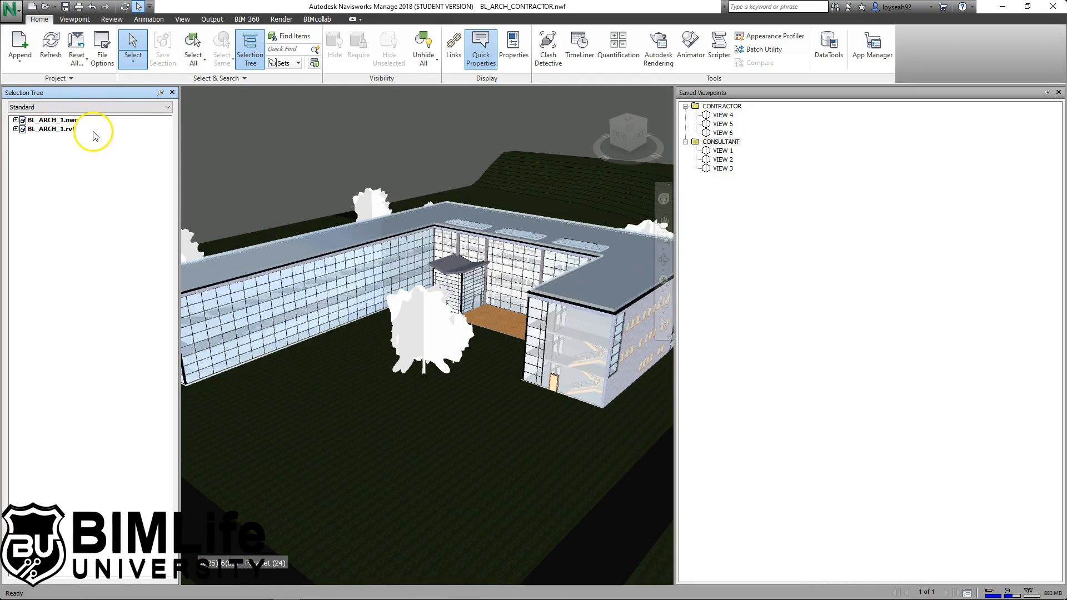
{"action": "left_click", "coordinate": [16, 129]}
{"action": "left_click", "coordinate": [16, 129]}
{"action": "left_click", "coordinate": [15, 120]}
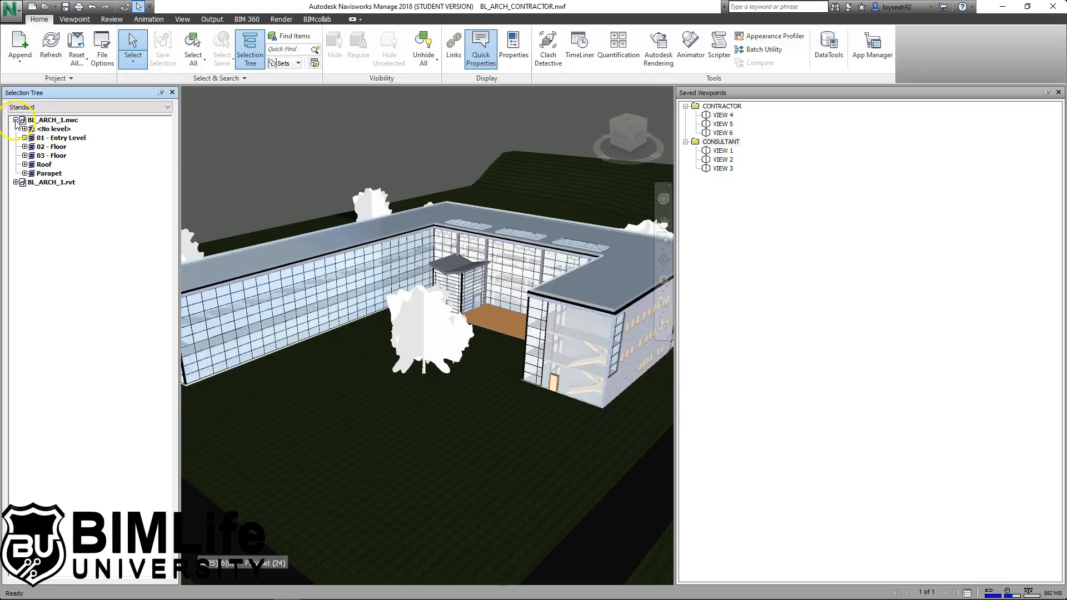
{"action": "left_click", "coordinate": [16, 120]}
{"action": "left_click", "coordinate": [65, 129]}
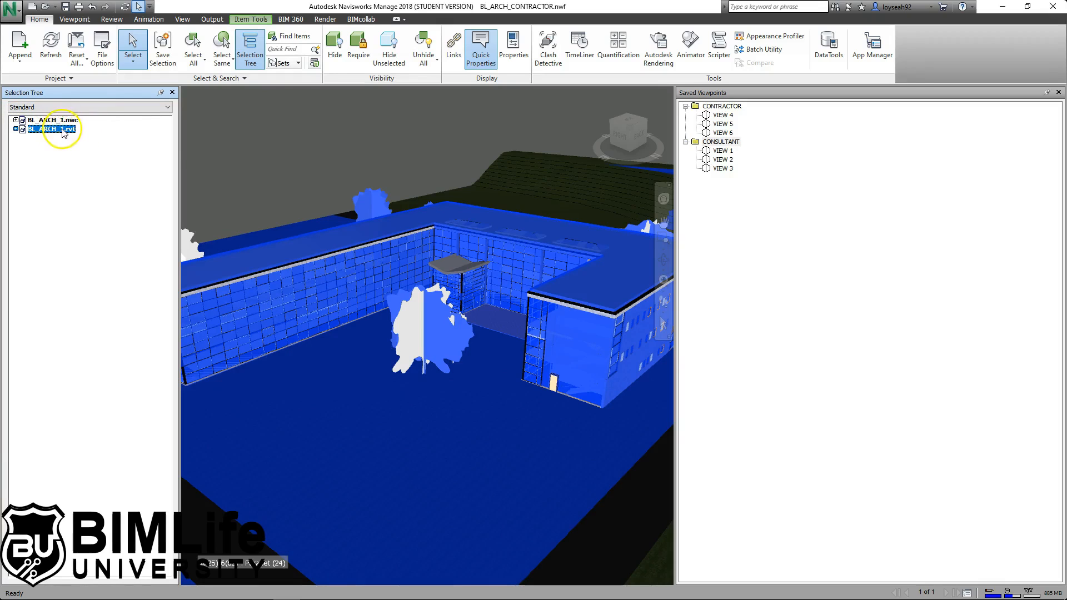
{"action": "key", "text": "Delete"}
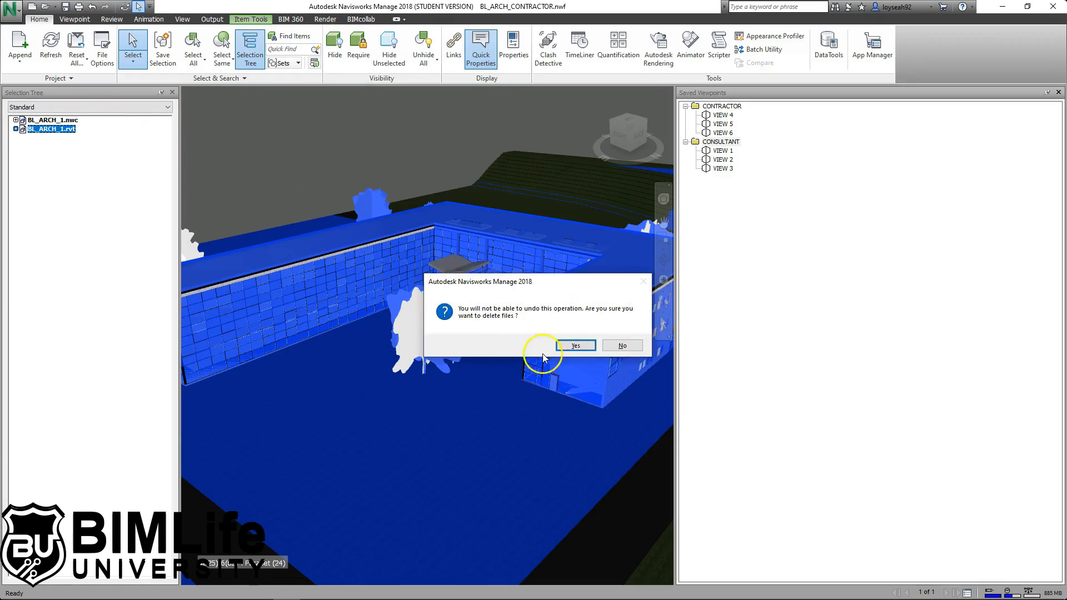
{"action": "left_click", "coordinate": [576, 346]}
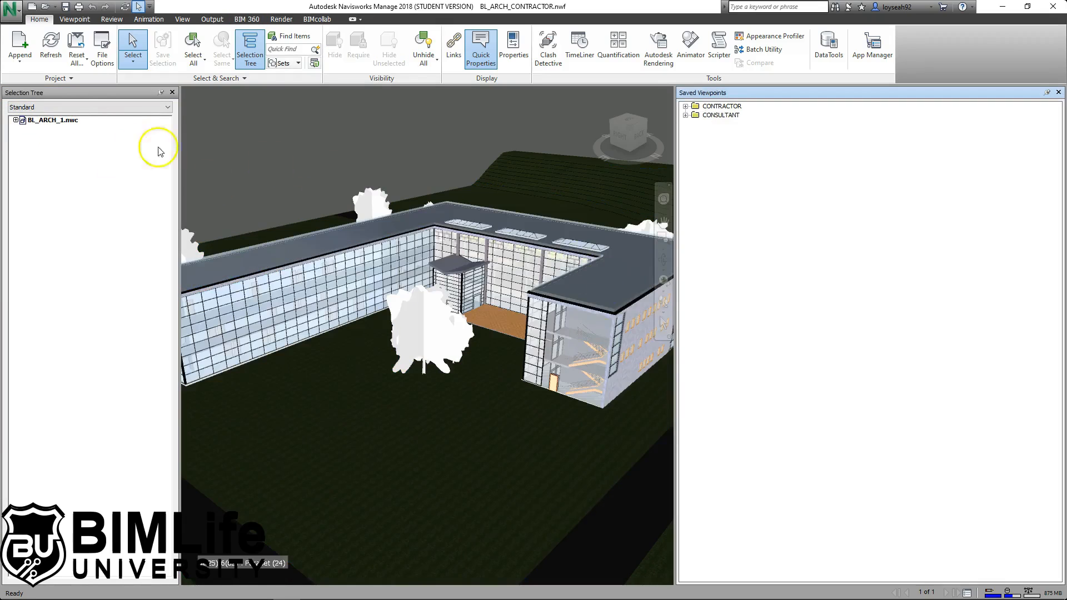
- Check the remaining BL_ARCH_1.nwc model and CONTRACTOR viewpoints, then refresh the model files
{"action": "left_click", "coordinate": [72, 120]}
{"action": "scroll", "coordinate": [428, 206], "scroll_direction": "down", "scroll_amount": 3}
{"action": "scroll", "coordinate": [435, 198], "scroll_direction": "up", "scroll_amount": 2}
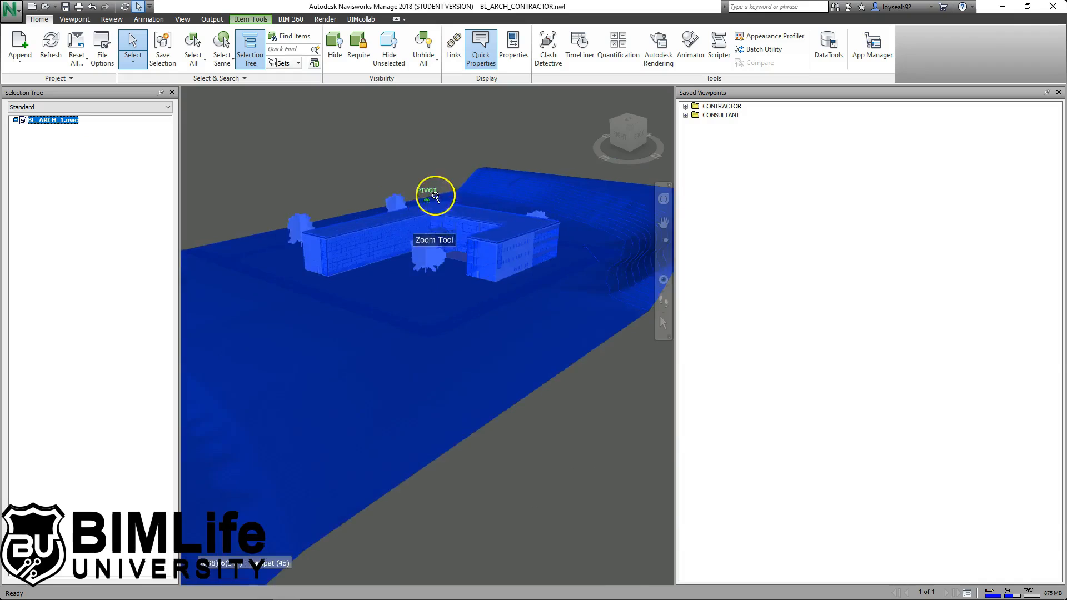
{"action": "left_click", "coordinate": [372, 139]}
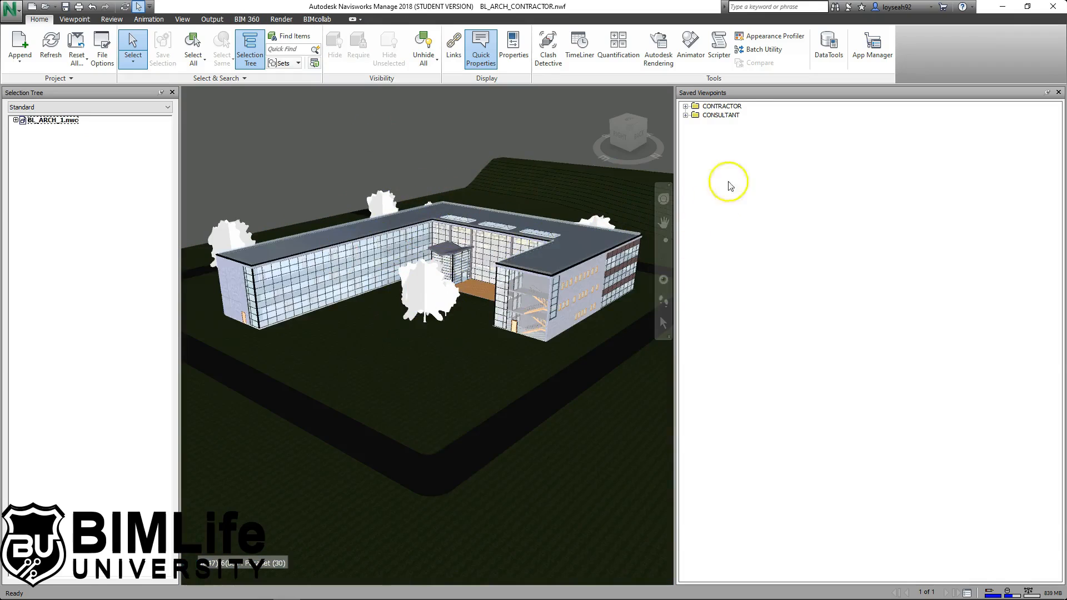
{"action": "left_click", "coordinate": [722, 106]}
{"action": "left_click", "coordinate": [686, 106]}
{"action": "left_click", "coordinate": [685, 106]}
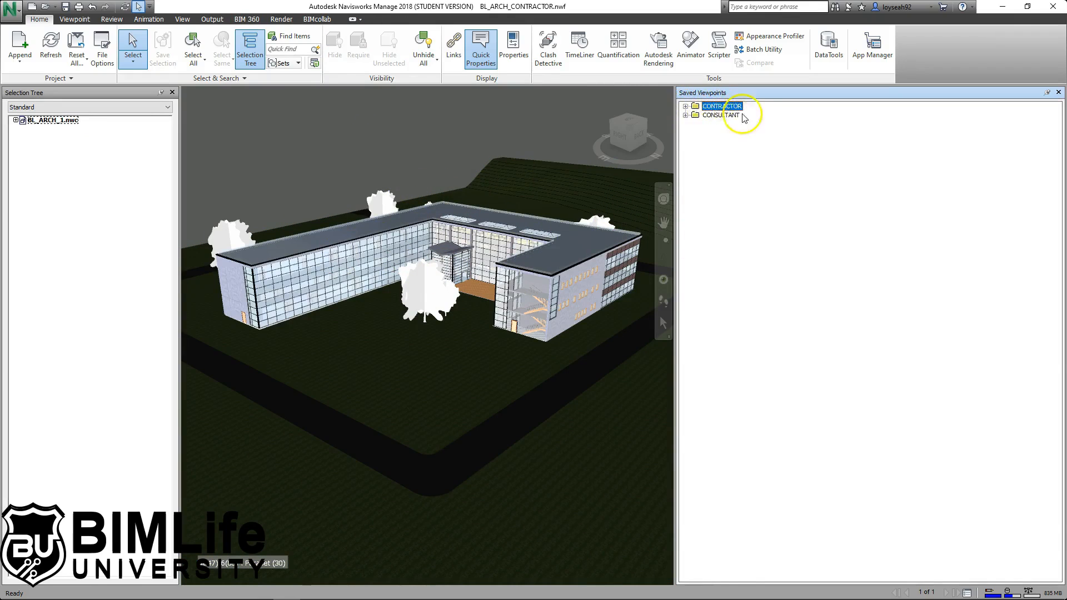
{"action": "left_click", "coordinate": [41, 69]}
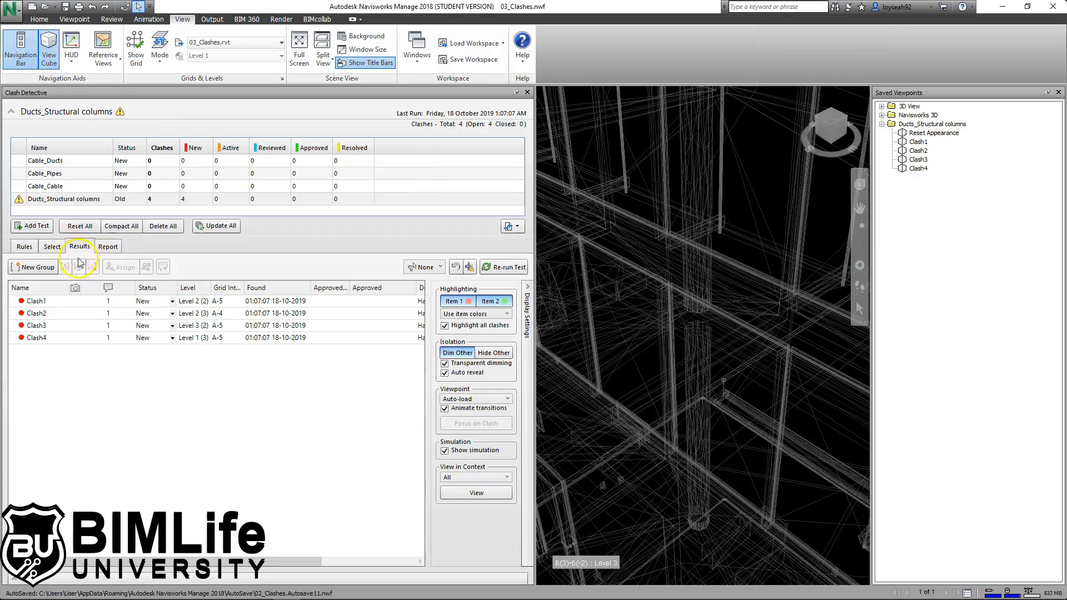
- Group the four clashes Clash1–Clash4 into a clash group named 'Clash 1', then show the report options
{"action": "left_click", "coordinate": [48, 304]}
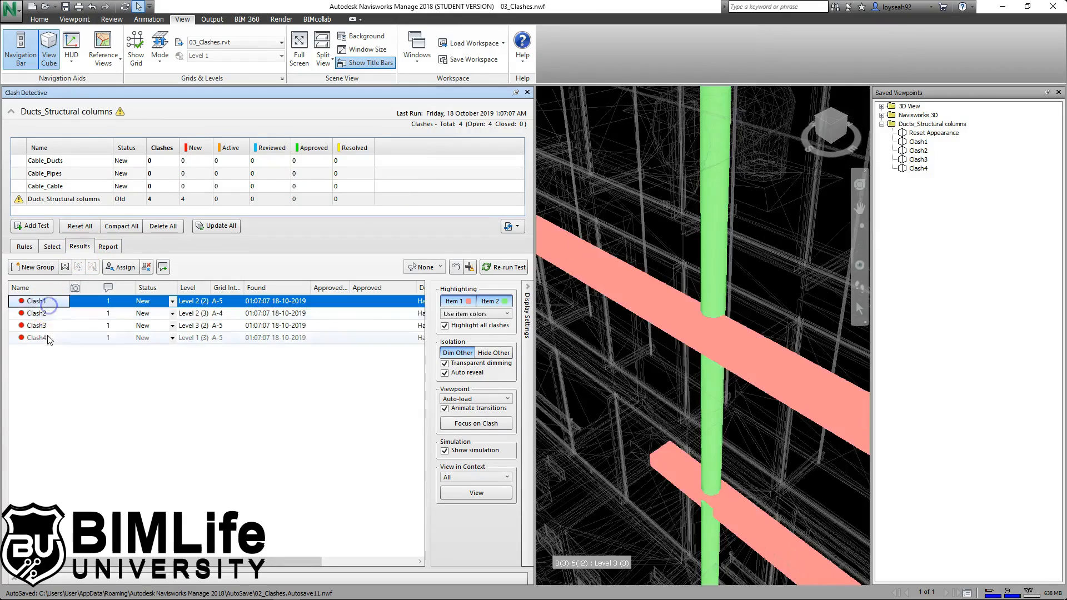
{"action": "left_click", "coordinate": [47, 338], "text": "shift"}
{"action": "right_click", "coordinate": [56, 301]}
{"action": "left_click", "coordinate": [110, 388]}
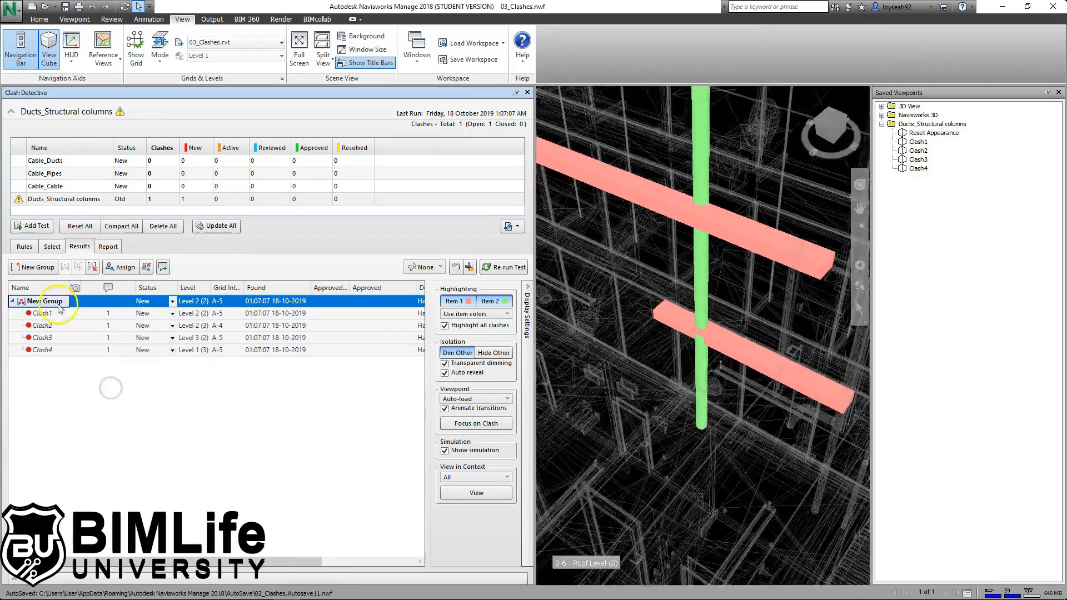
{"action": "type", "text": "Cl"}
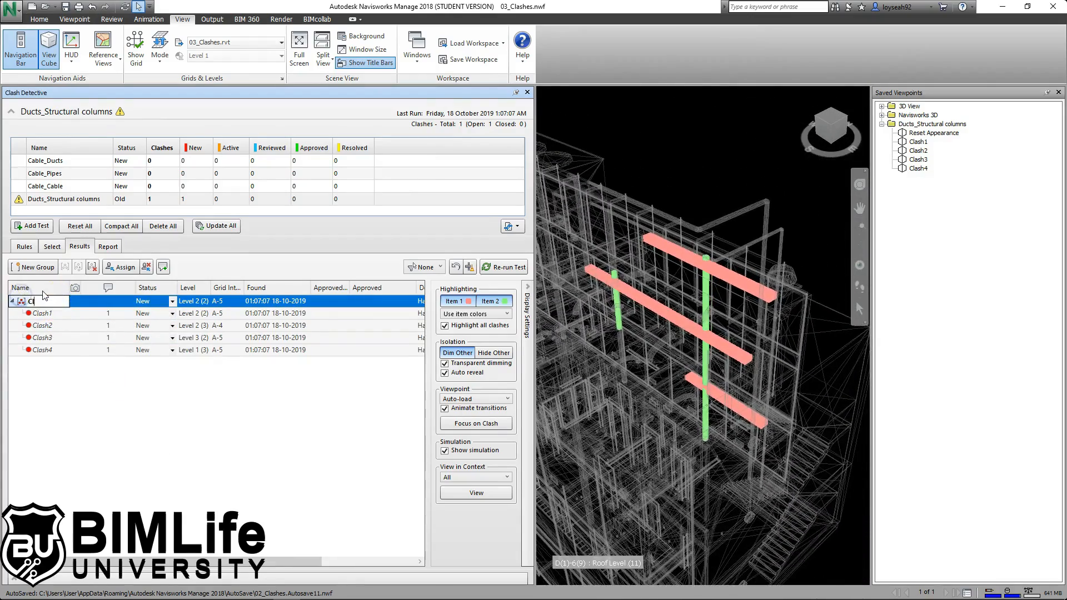
{"action": "type", "text": "ash 1"}
{"action": "key", "text": "Return"}
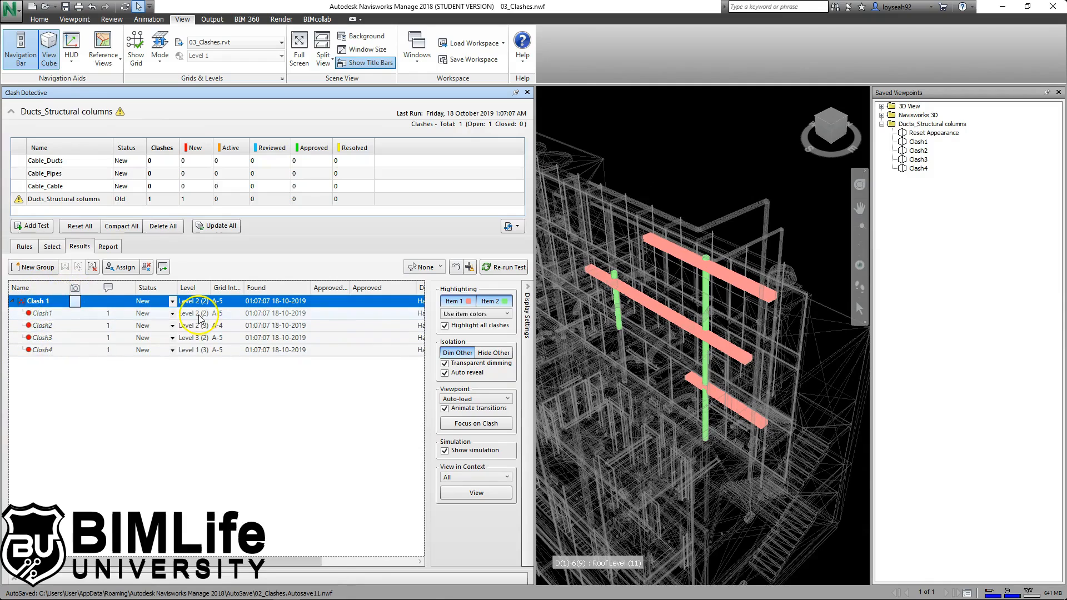
{"action": "left_click", "coordinate": [108, 246]}
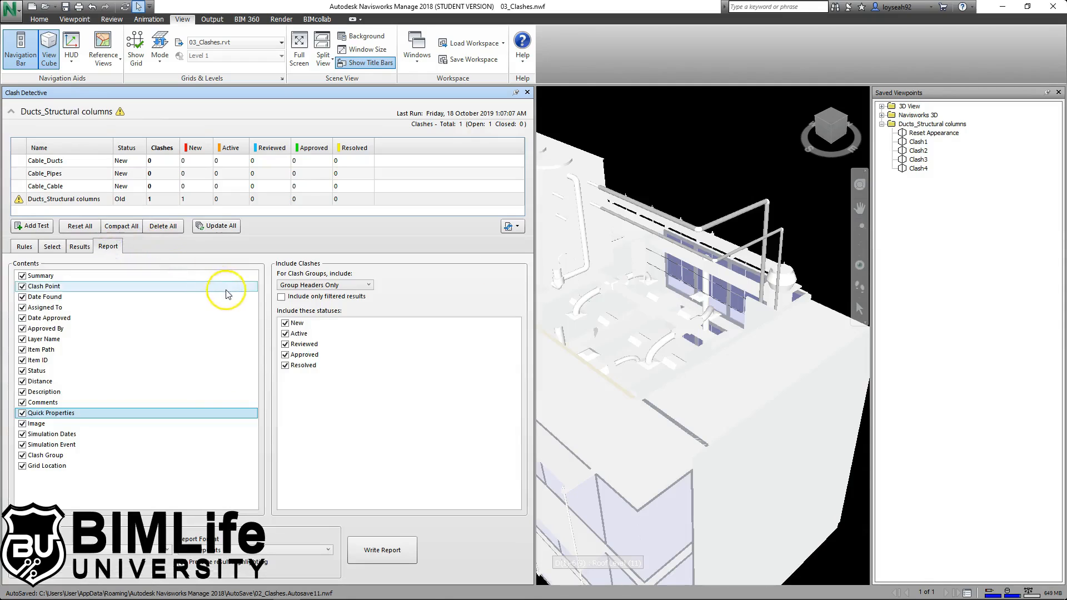
- Write the clash report as saved viewpoints with clash groups set to Group Headers Only
{"action": "left_click", "coordinate": [308, 286]}
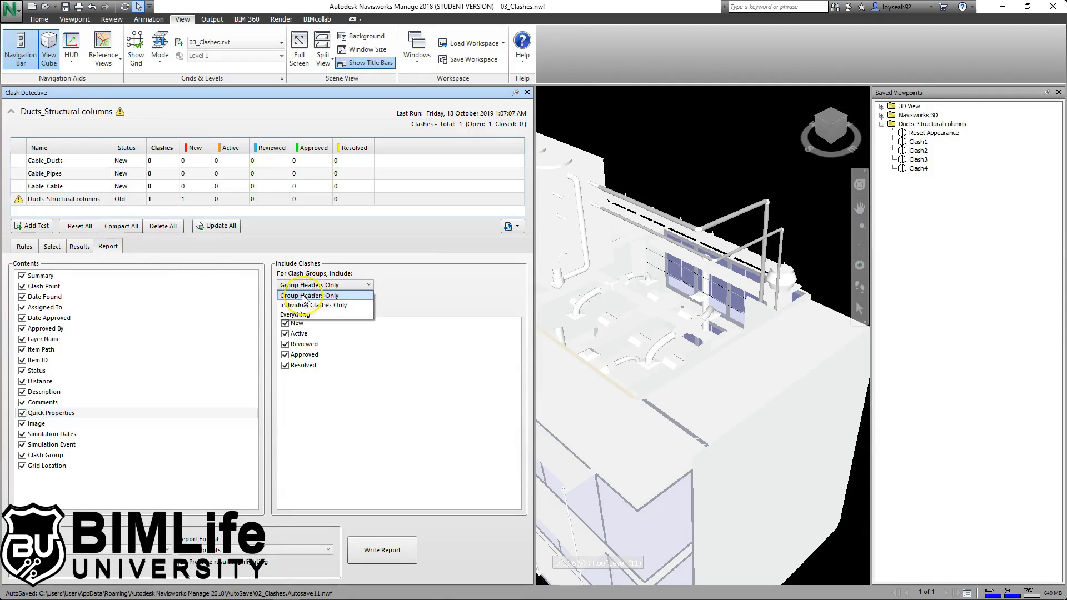
{"action": "left_click", "coordinate": [300, 283]}
{"action": "left_click", "coordinate": [311, 284]}
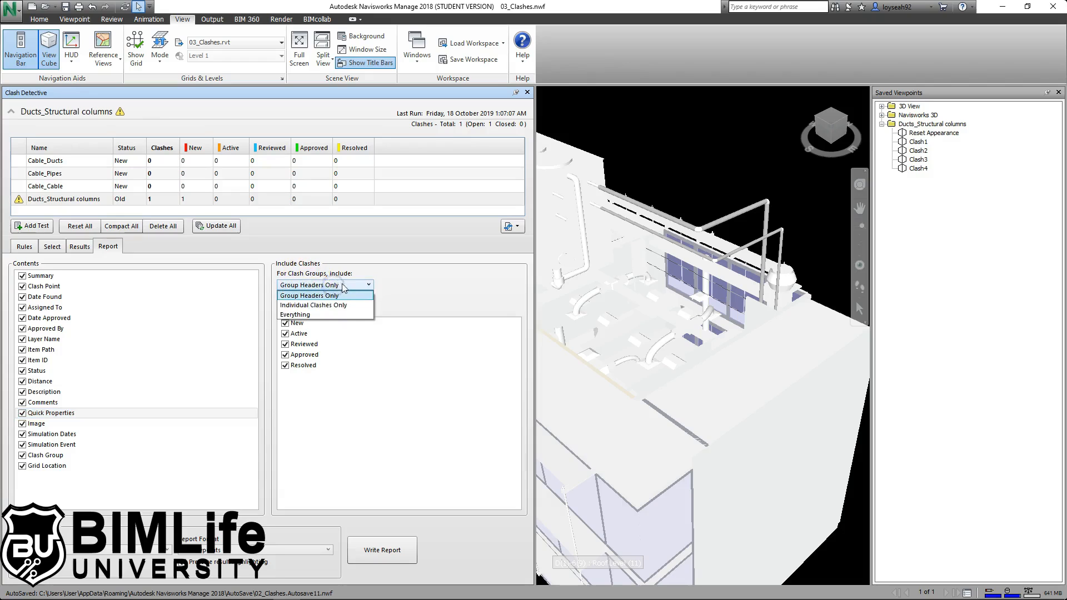
{"action": "left_click", "coordinate": [335, 297]}
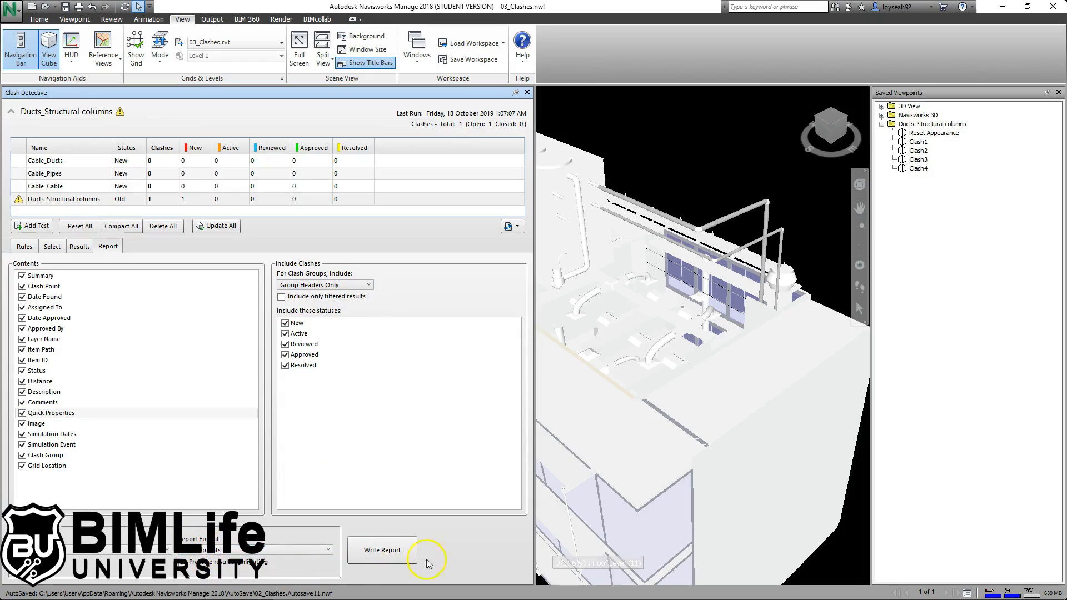
{"action": "left_click", "coordinate": [399, 550]}
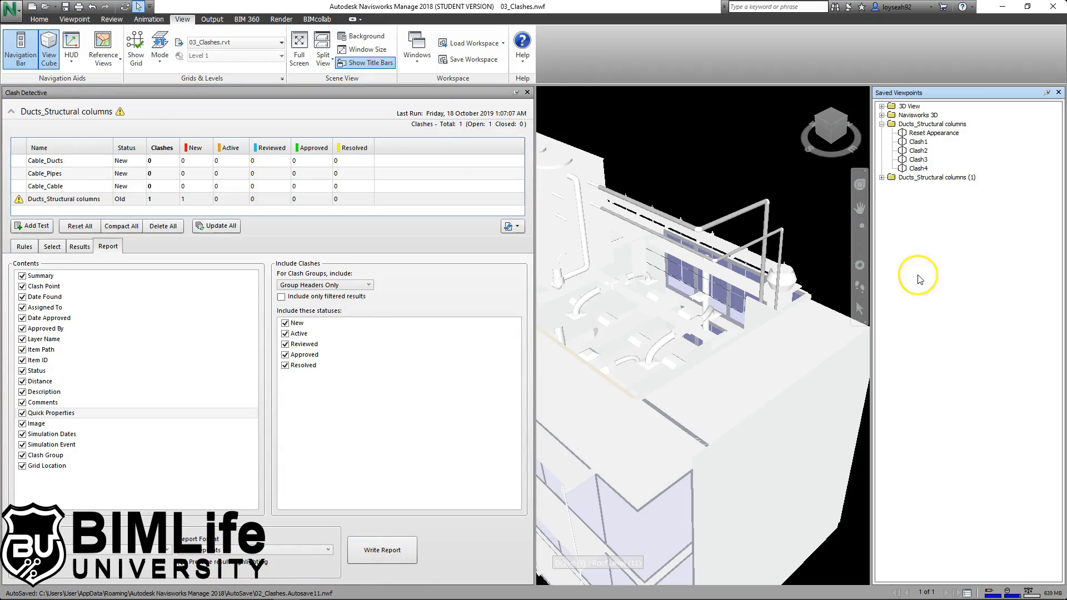
- Check the new Ducts_Structural columns (1) viewpoints (Clash 1 - Overview, Clash2, Clash1), then return to Results
{"action": "left_click", "coordinate": [882, 177]}
{"action": "left_click", "coordinate": [891, 195]}
{"action": "left_click", "coordinate": [932, 204]}
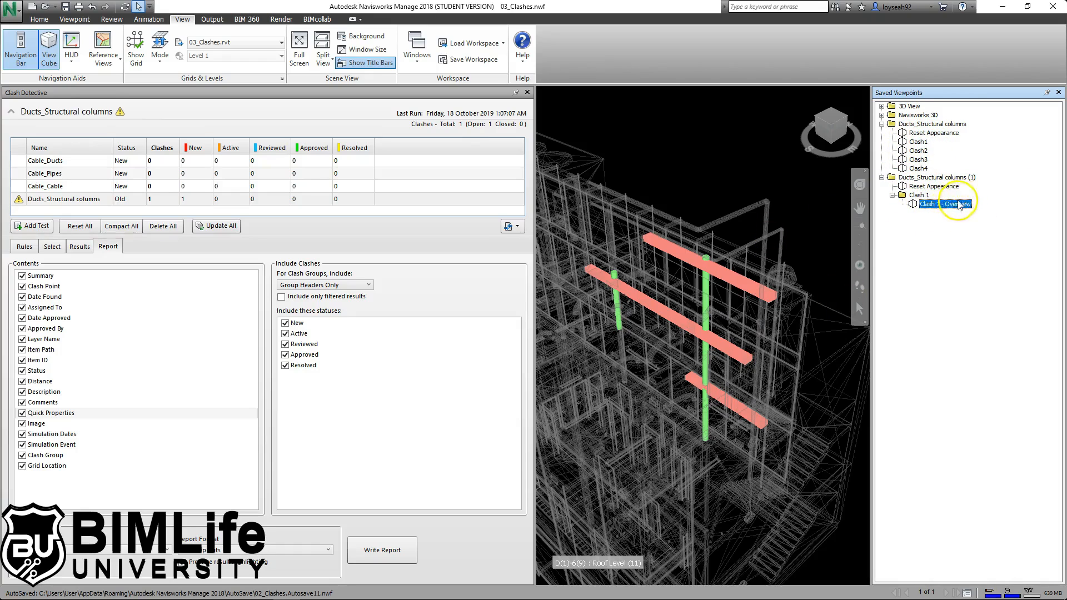
{"action": "left_click", "coordinate": [918, 150]}
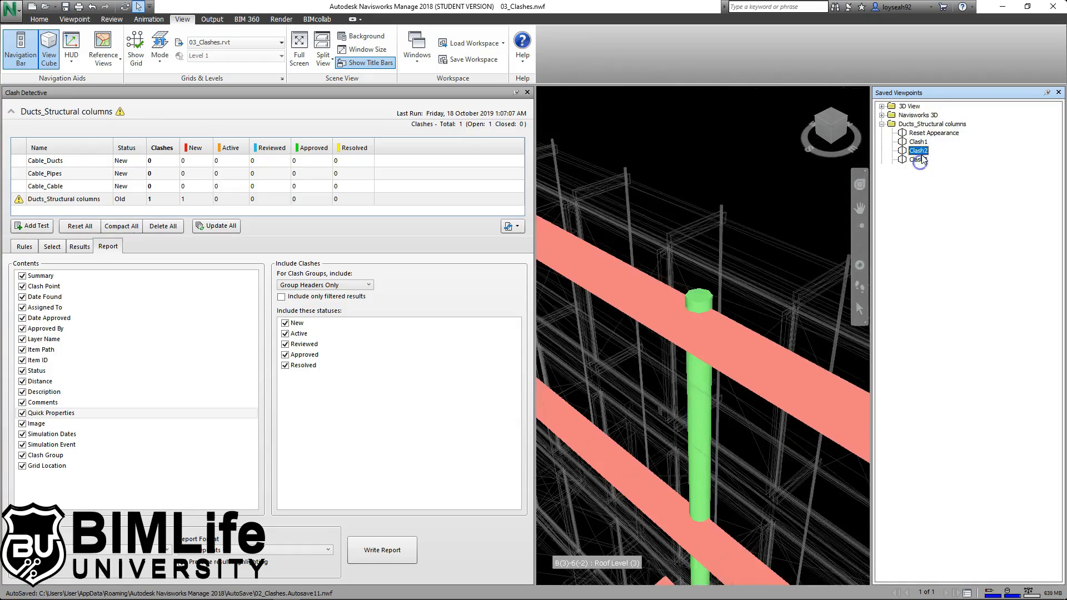
{"action": "left_click", "coordinate": [918, 142]}
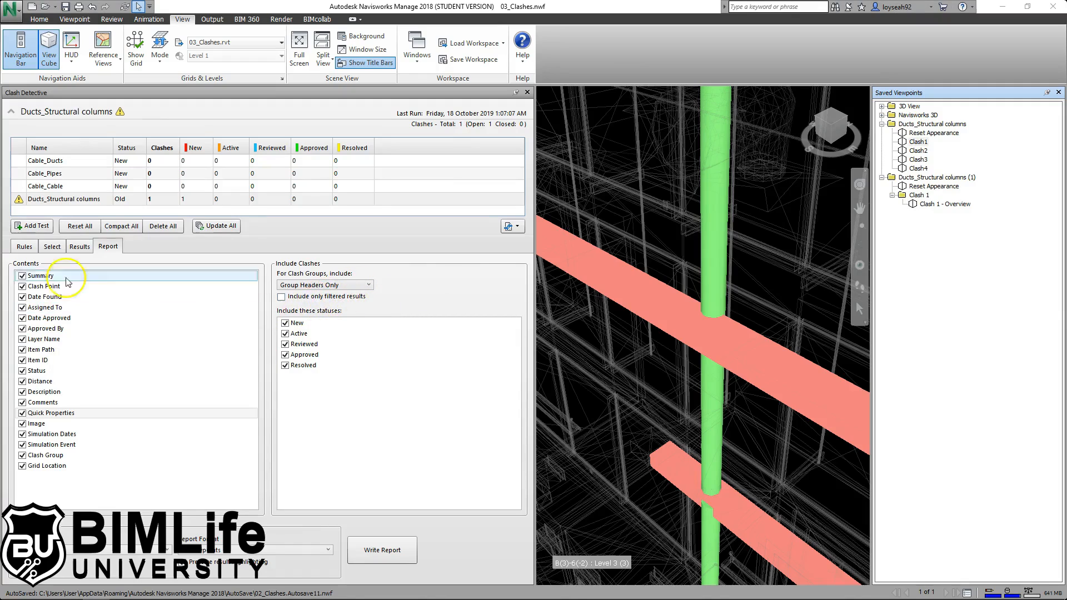
{"action": "left_click", "coordinate": [79, 246]}
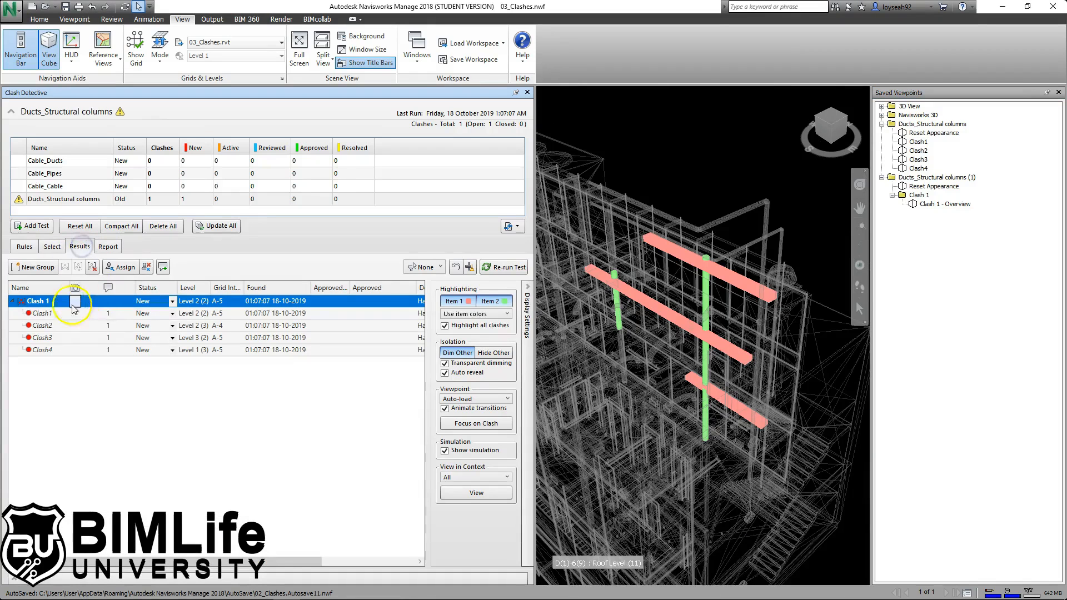
- Explode the Clash 1 group and quick-filter the results to clashes assigned to Person 1
{"action": "right_click", "coordinate": [45, 302]}
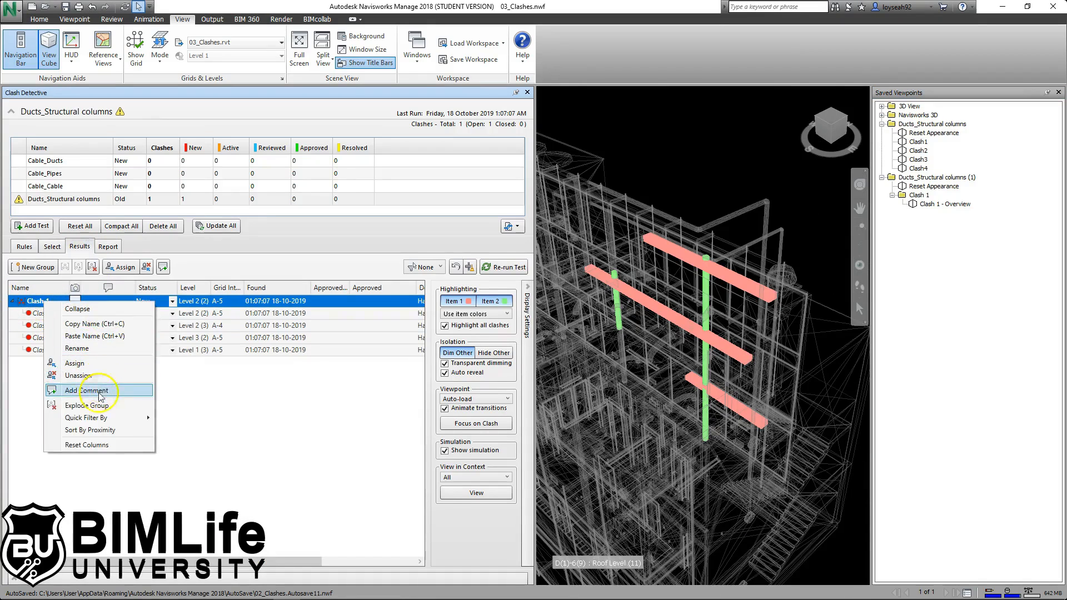
{"action": "left_click", "coordinate": [87, 404]}
{"action": "right_click", "coordinate": [51, 304]}
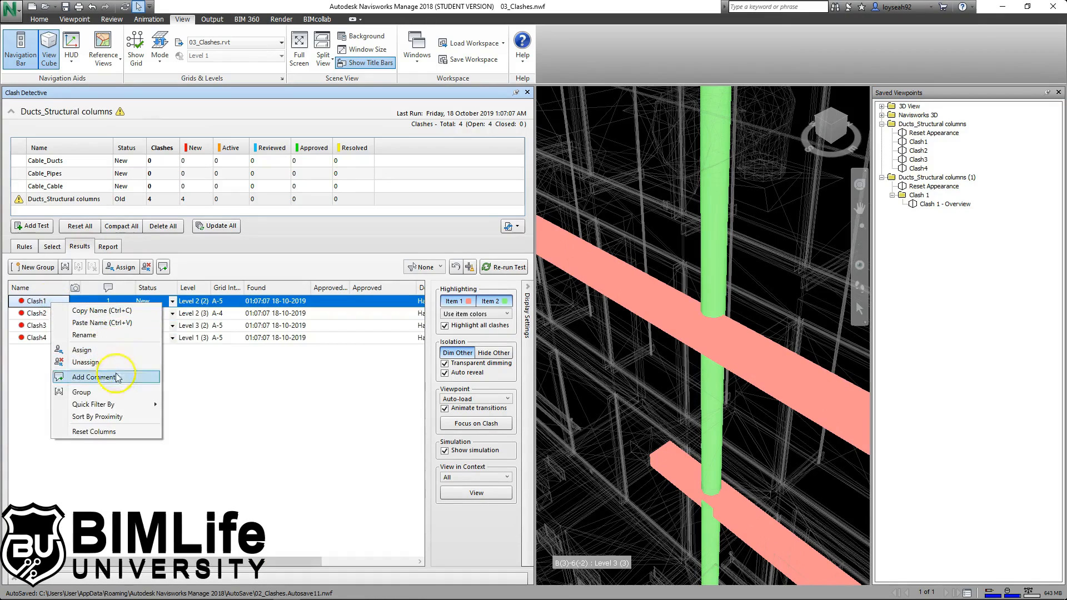
{"action": "mouse_move", "coordinate": [133, 405]}
{"action": "left_click", "coordinate": [242, 418]}
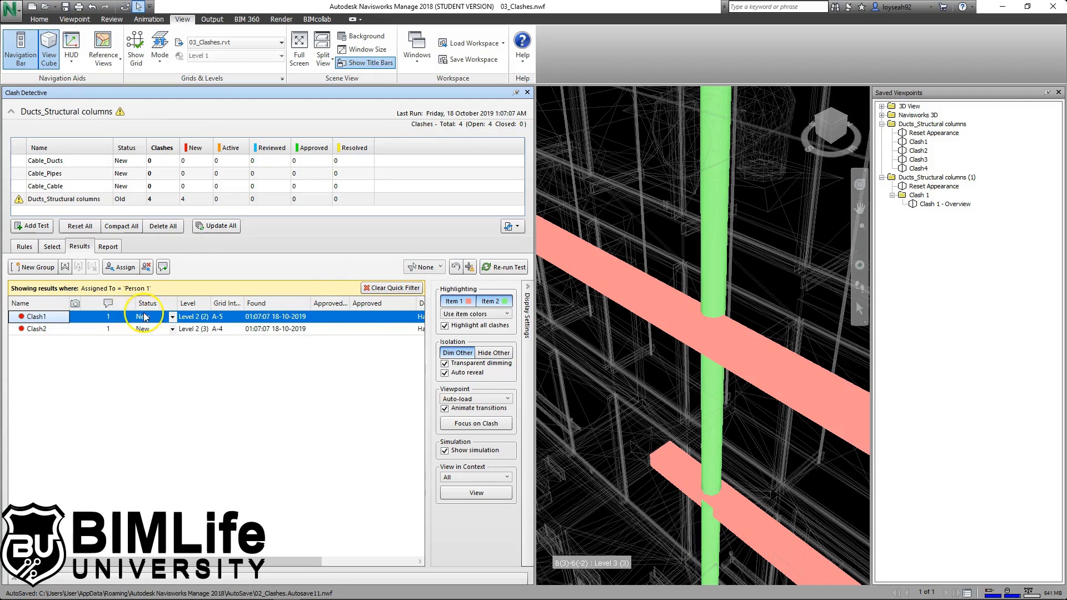
- Write a report of only the filtered results as viewpoints and check the Assigned To folder's Clash2 view
{"action": "left_click", "coordinate": [109, 246]}
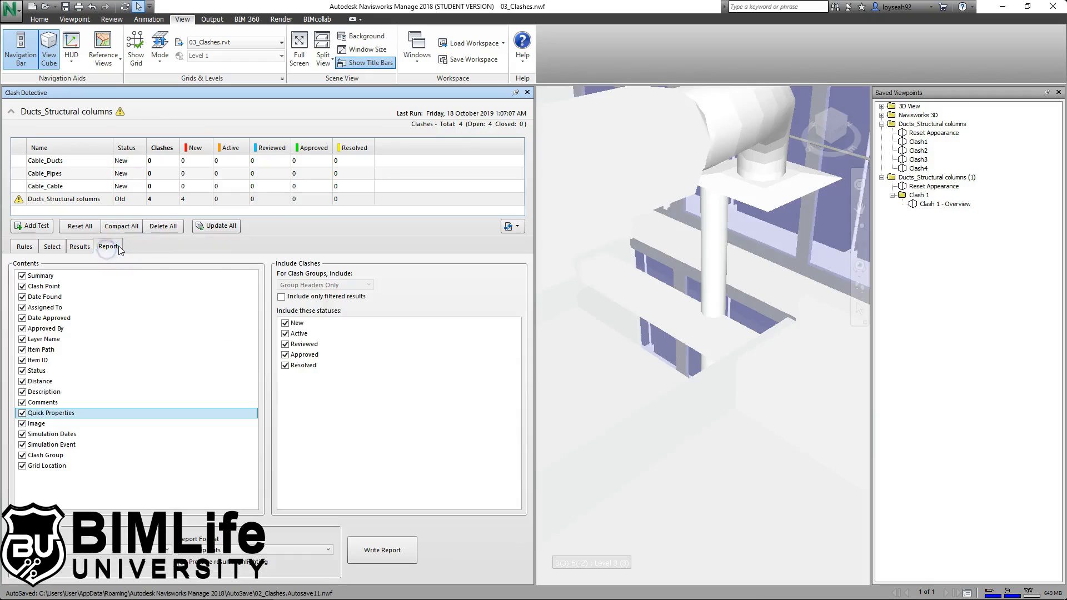
{"action": "left_click", "coordinate": [314, 299]}
{"action": "left_click", "coordinate": [389, 551]}
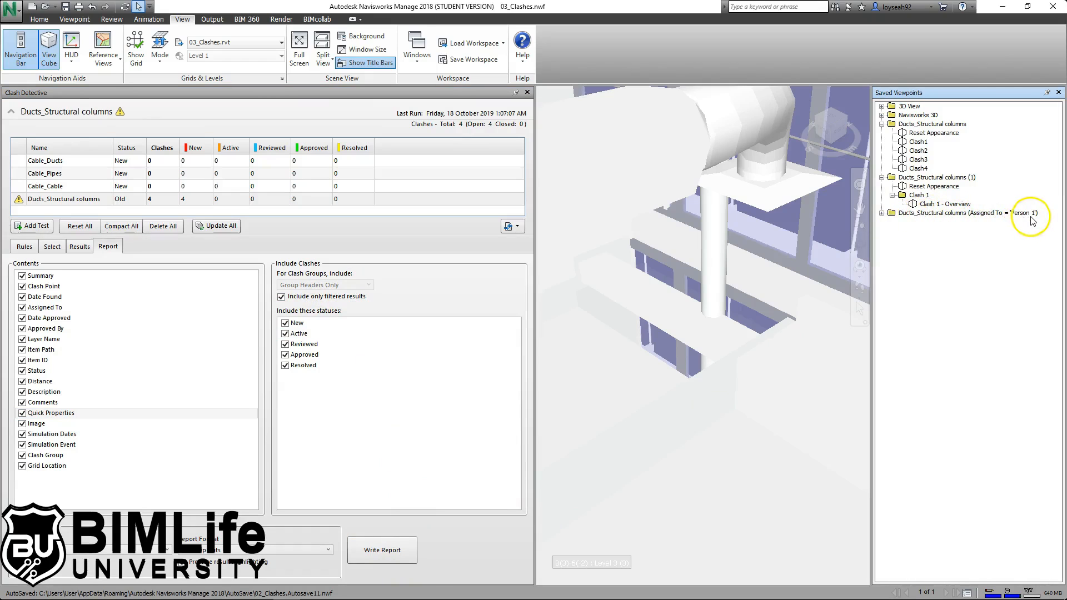
{"action": "left_click", "coordinate": [882, 214]}
{"action": "left_click", "coordinate": [918, 240]}
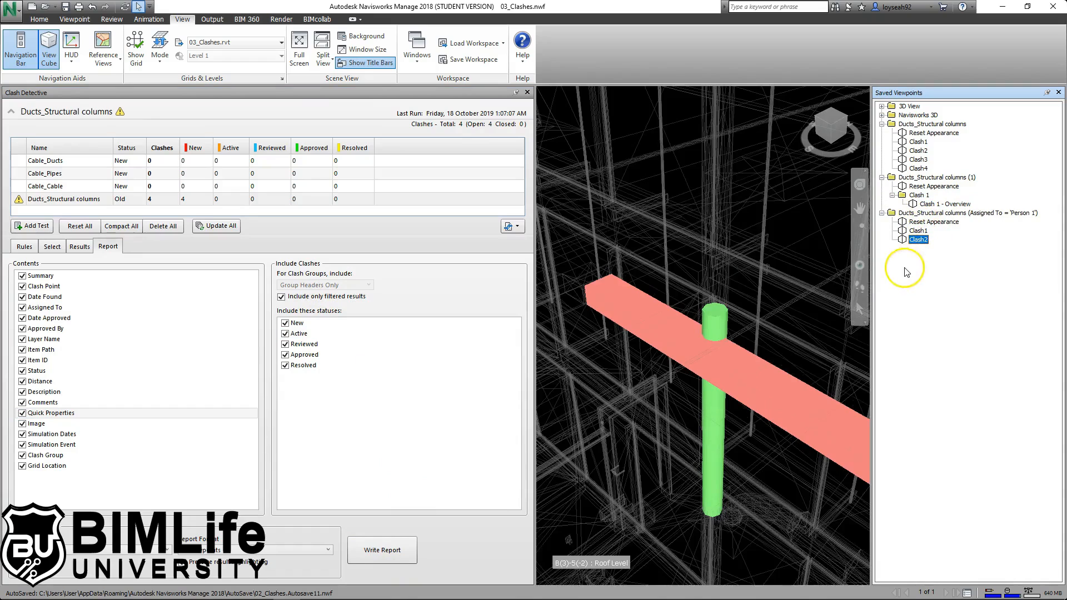
{"action": "mouse_move", "coordinate": [669, 222]}
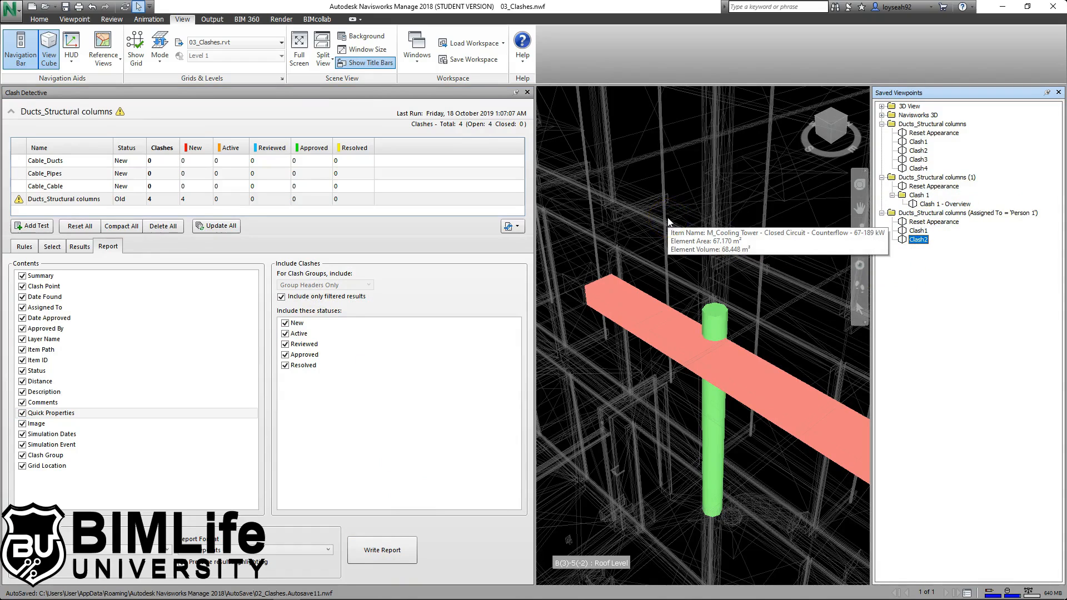